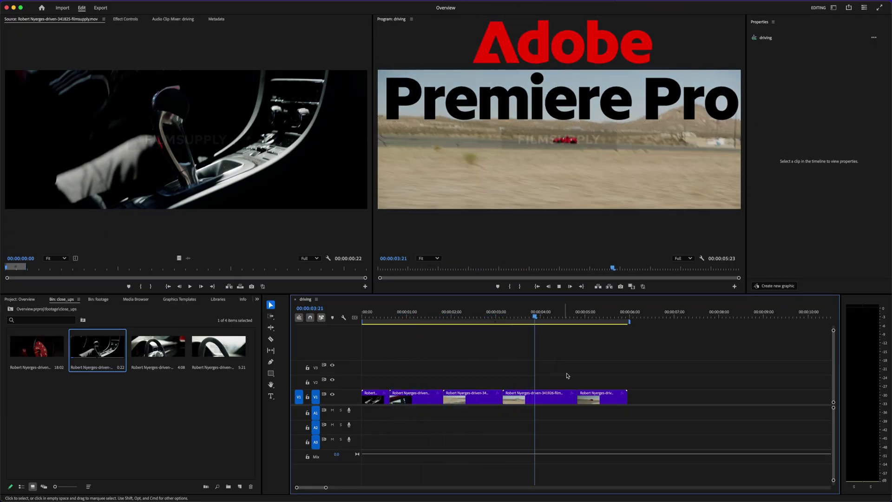
- Stop playback of the finished driving edit and return to the Home screen of recent projects
key(Up)
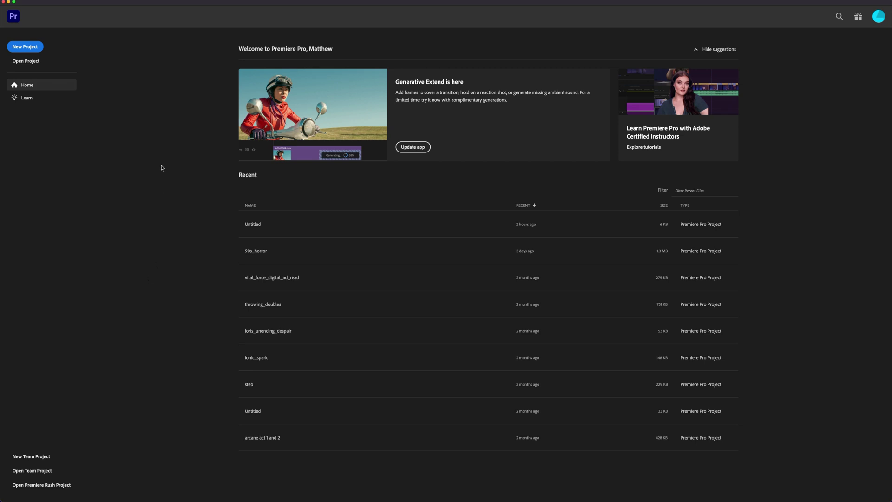
- Start a new project and name it Overview
click(26, 46)
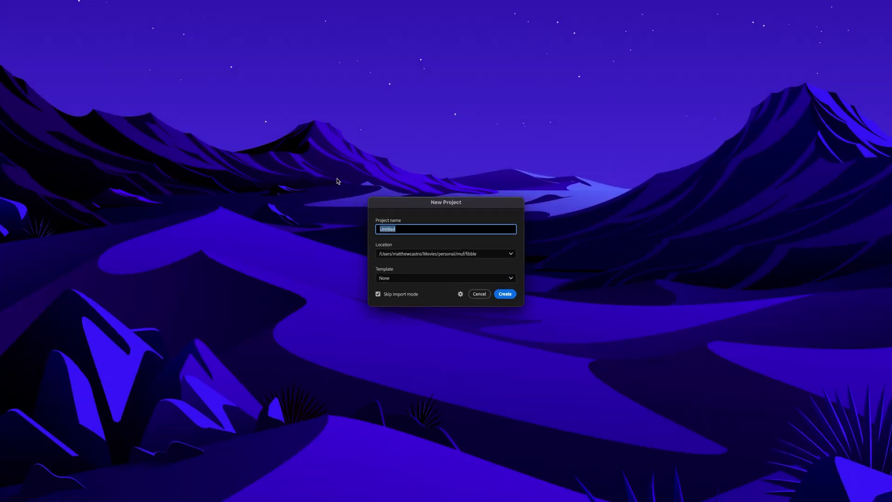
drag(448, 162, 446, 99)
double_click(411, 145)
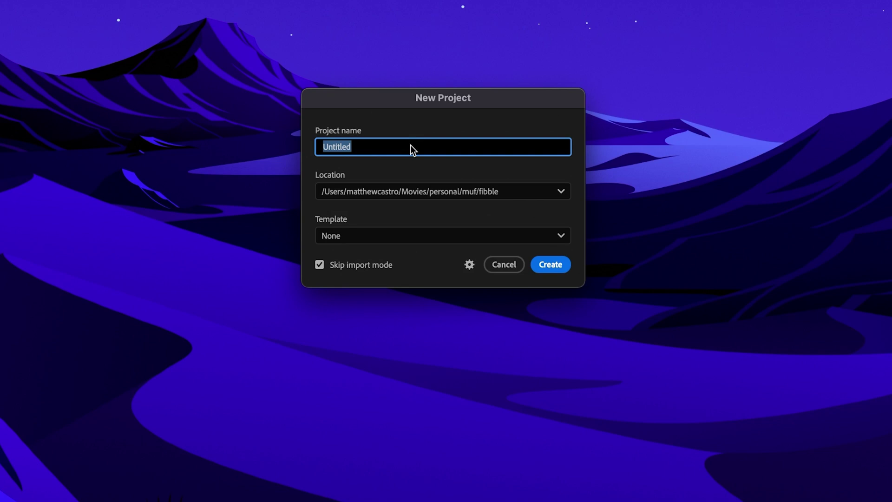
text(Overview)
- Set the project's save location to the Movies/porsche_pitch folder
click(449, 191)
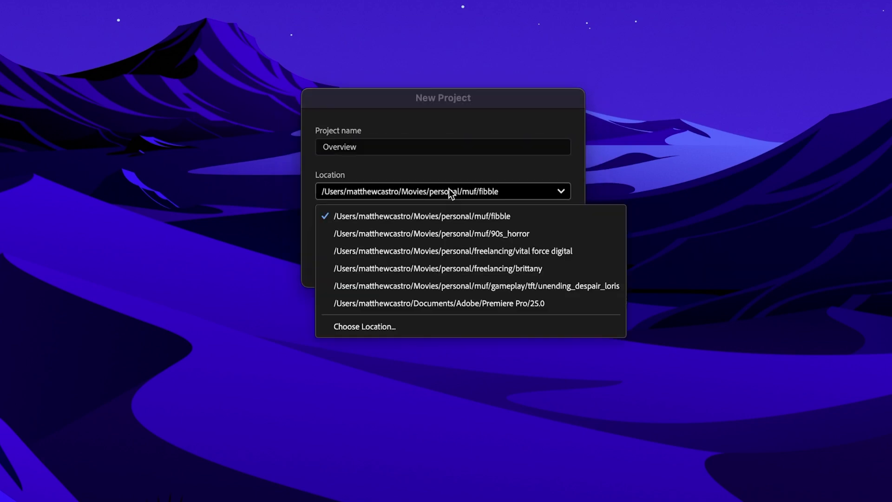
click(393, 327)
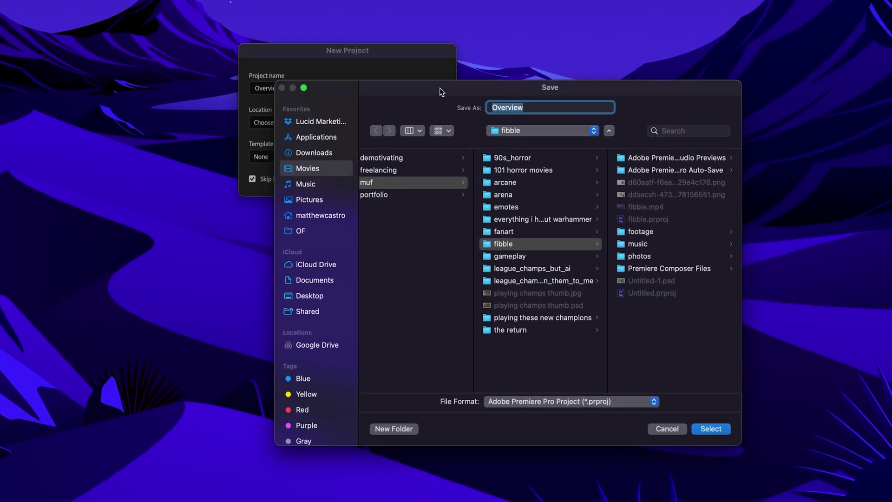
scroll(402, 256, left, 5)
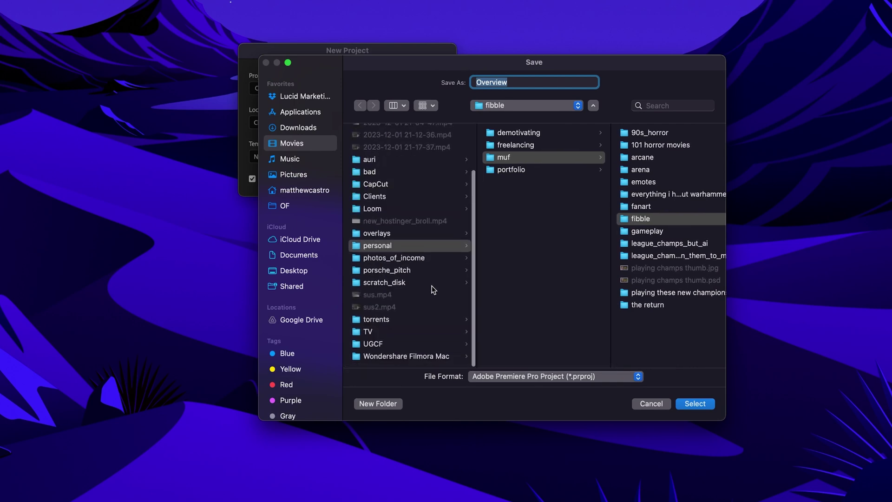
click(406, 273)
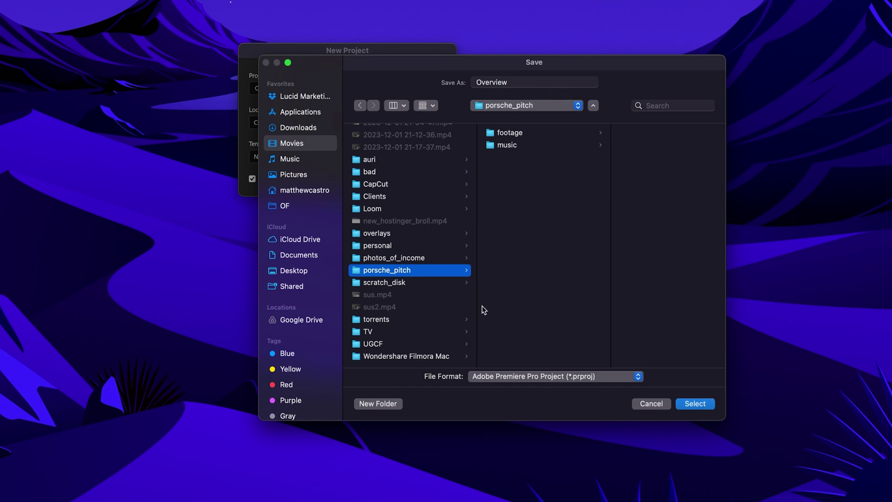
click(703, 403)
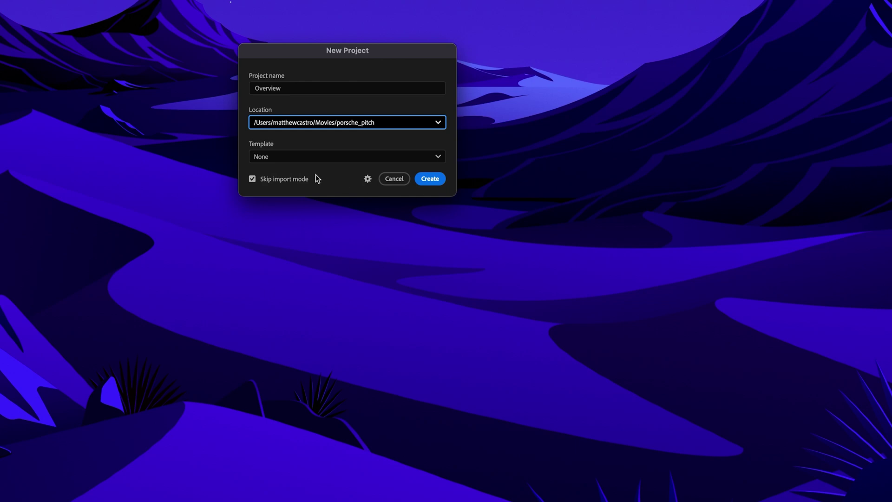
- Keep Template as None, uncheck Skip import mode, and create the Overview project
click(288, 158)
click(288, 158)
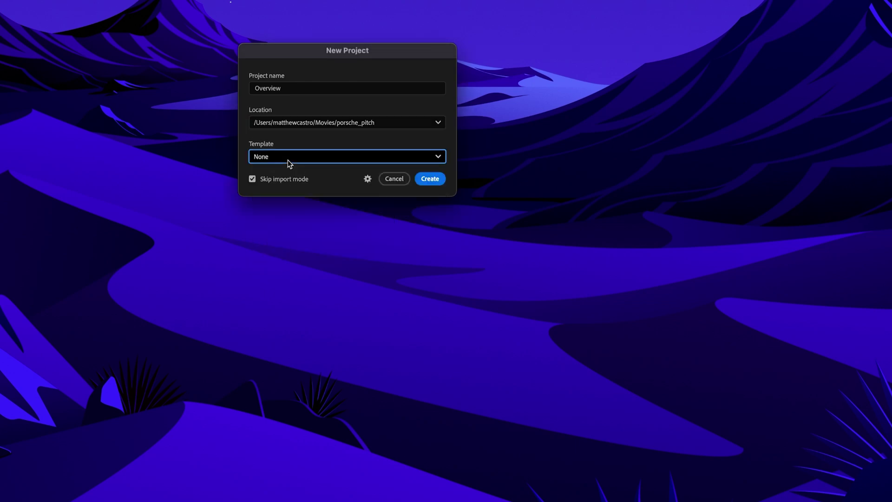
click(252, 180)
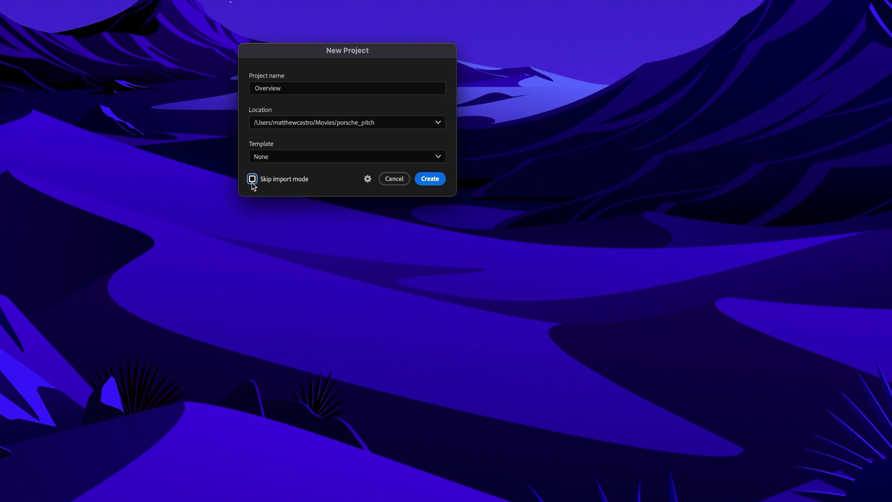
click(441, 182)
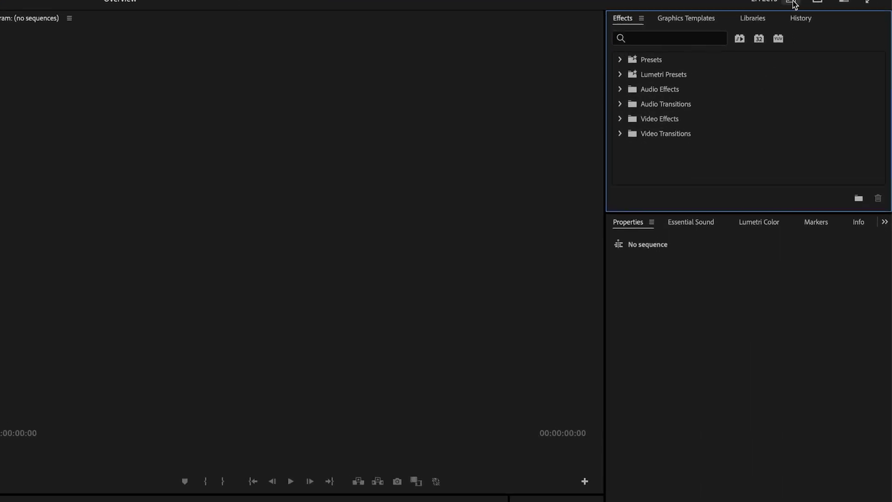
- Change the workspace layout from Effects to Editing
click(791, 3)
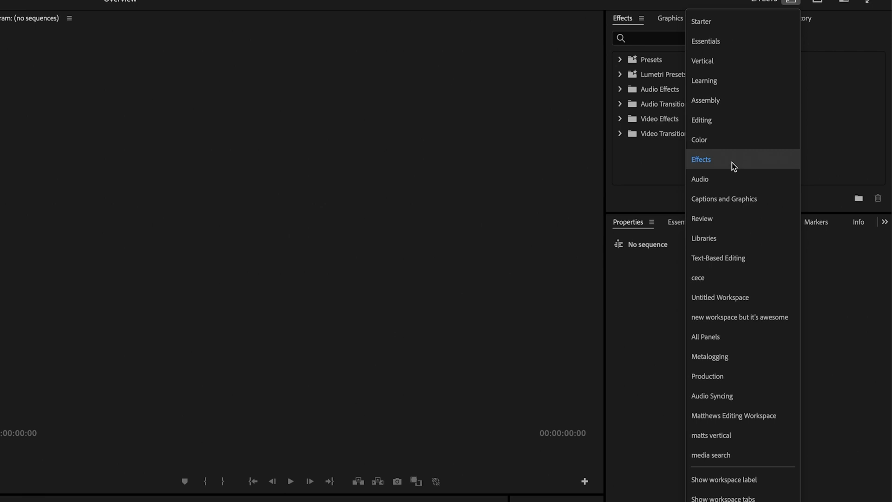
click(730, 127)
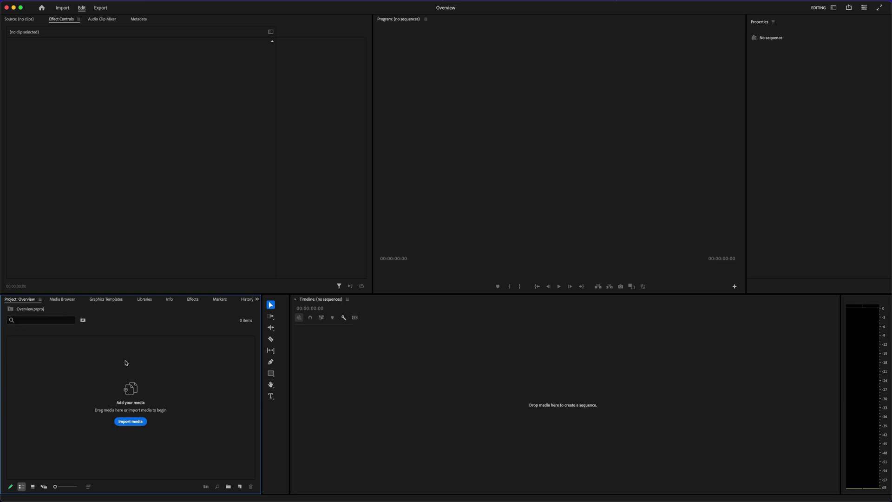
- Import the footage folder from porsche_pitch into the project bin
click(131, 422)
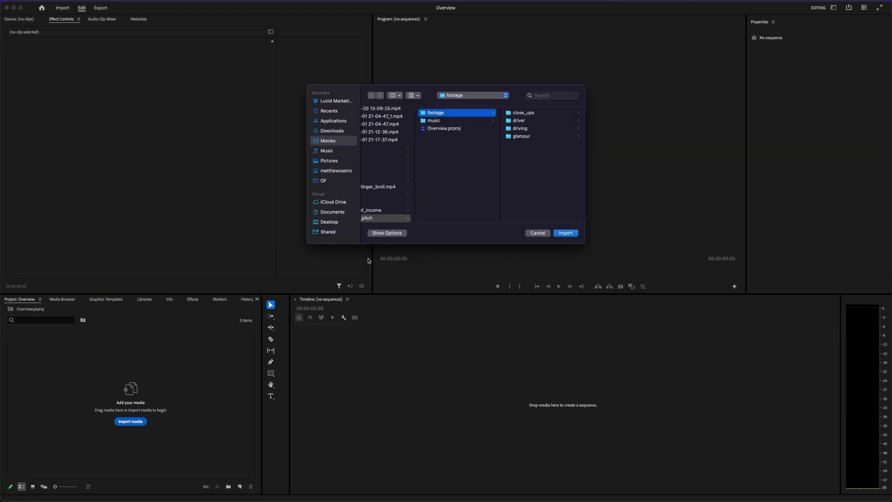
click(386, 217)
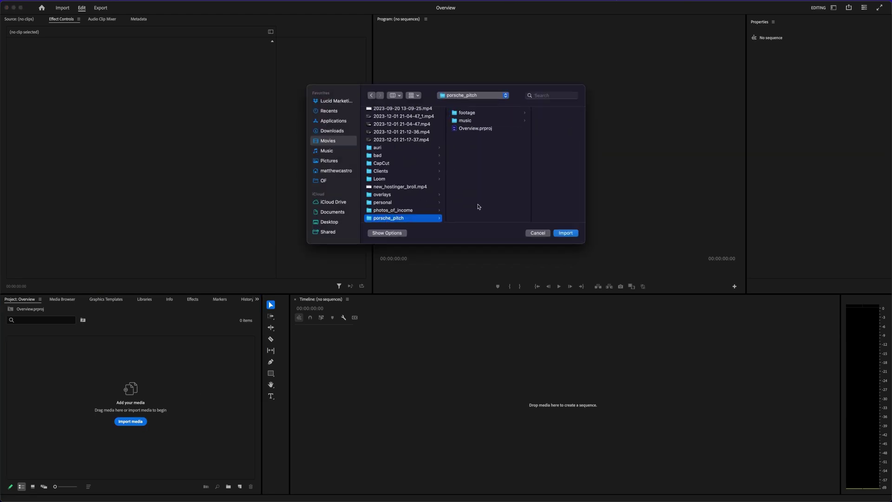
click(486, 114)
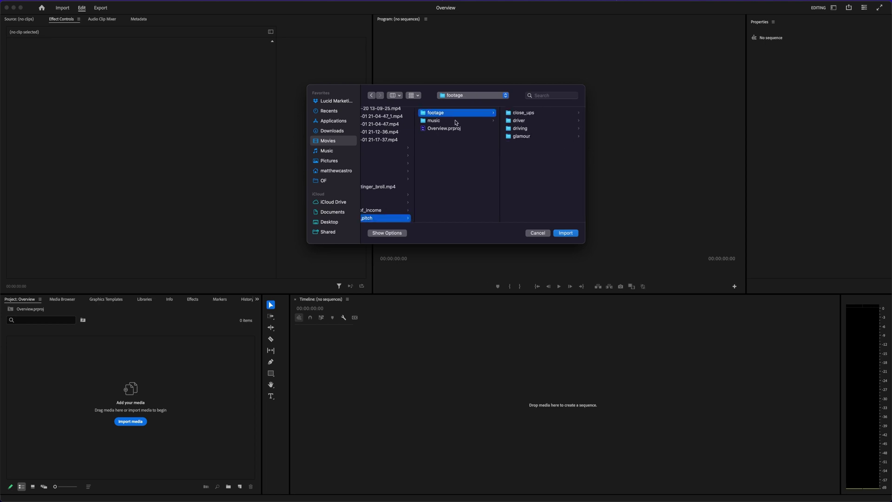
click(565, 233)
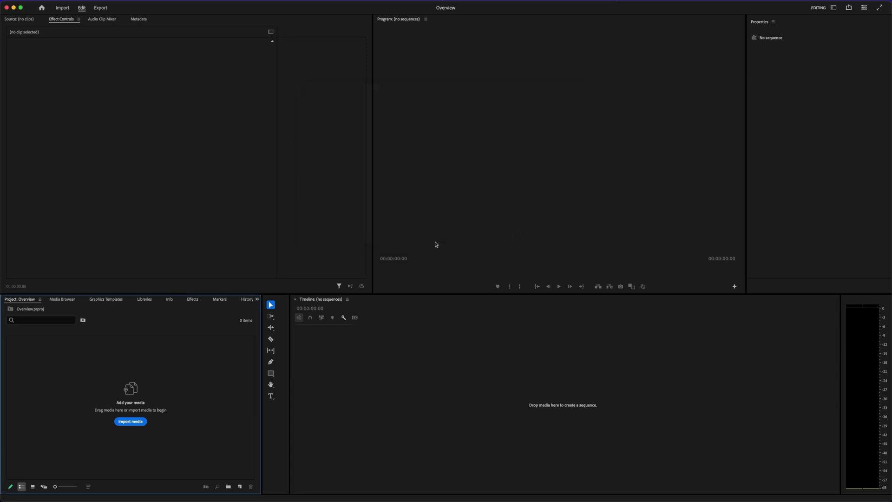
click(43, 342)
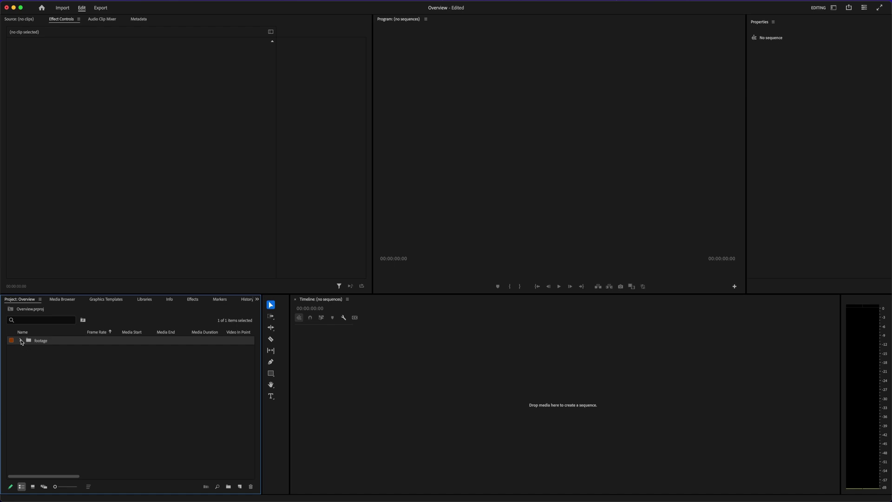
- Expand the footage bin and open the driving bin in its own tab
click(21, 341)
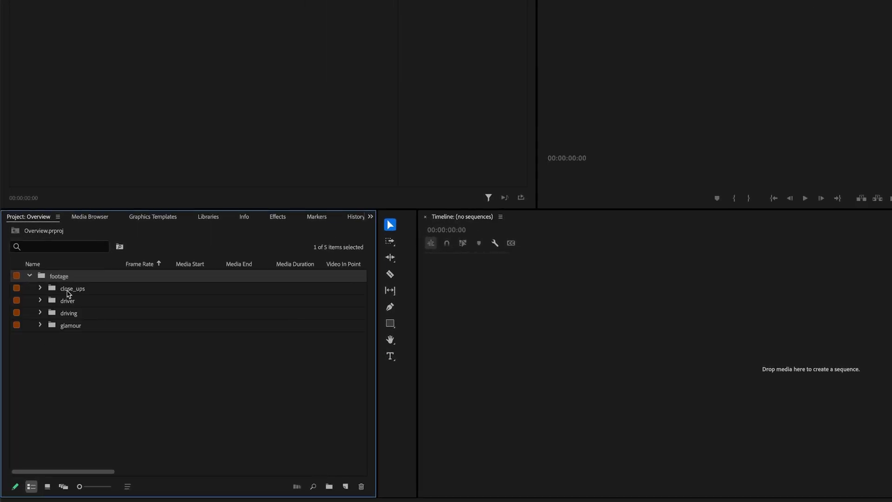
click(68, 293)
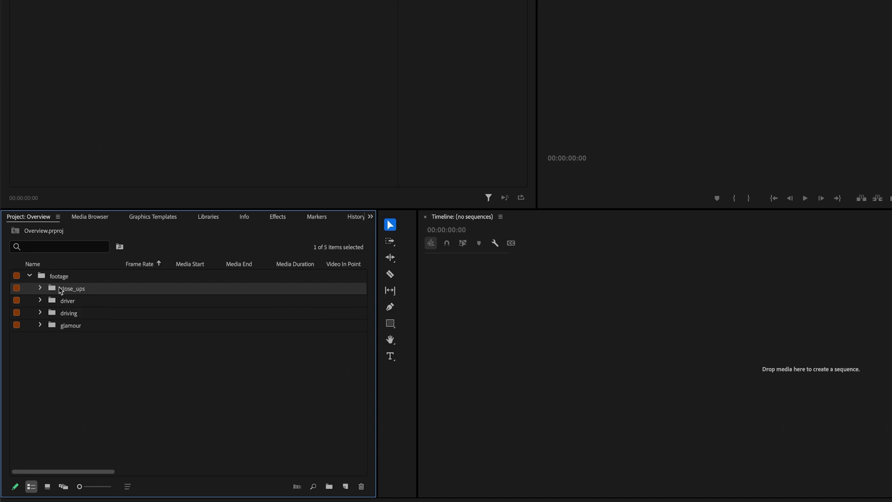
click(52, 314)
double_click(53, 314)
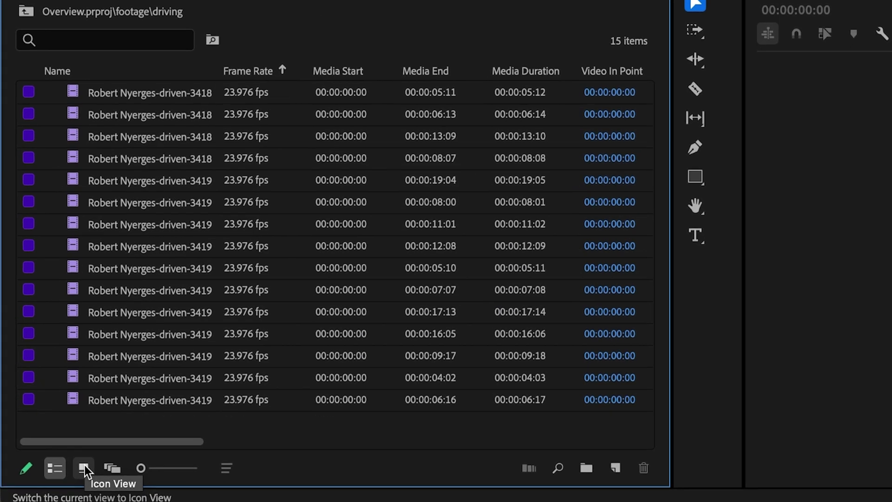
- Show driving clips as thumbnails and preview the 6:14, 11:02 and 5:12 clips
click(85, 464)
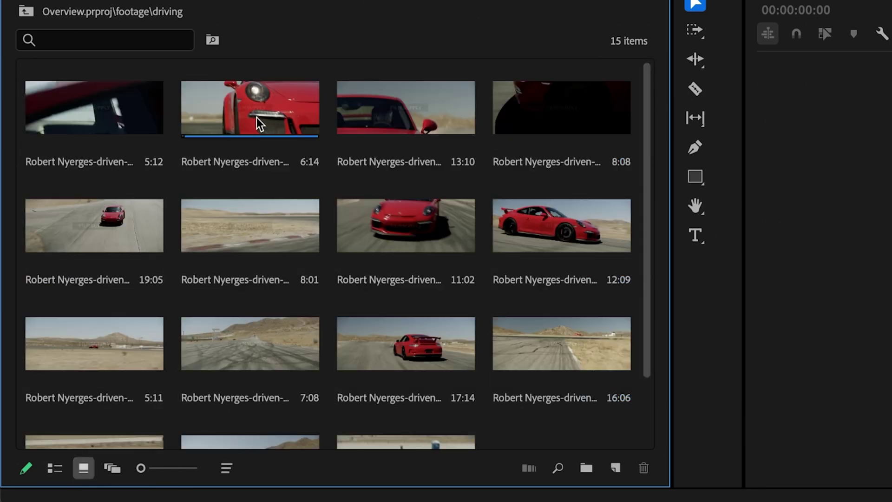
click(218, 116)
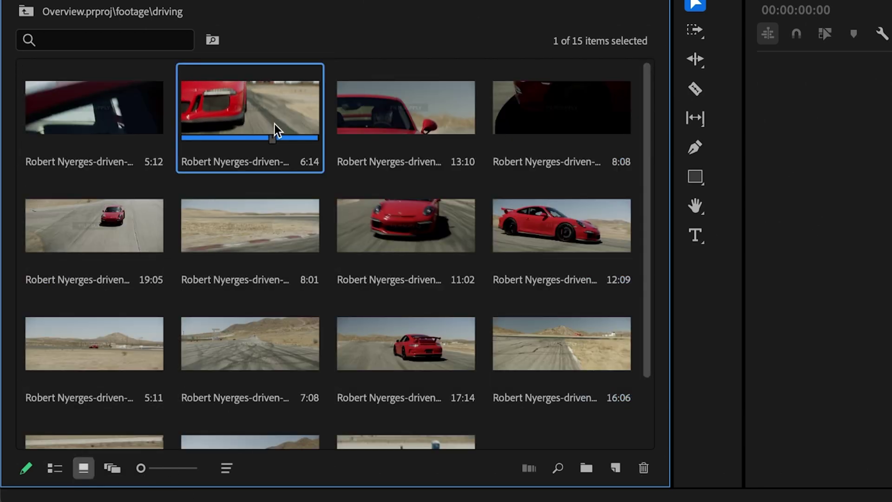
click(394, 235)
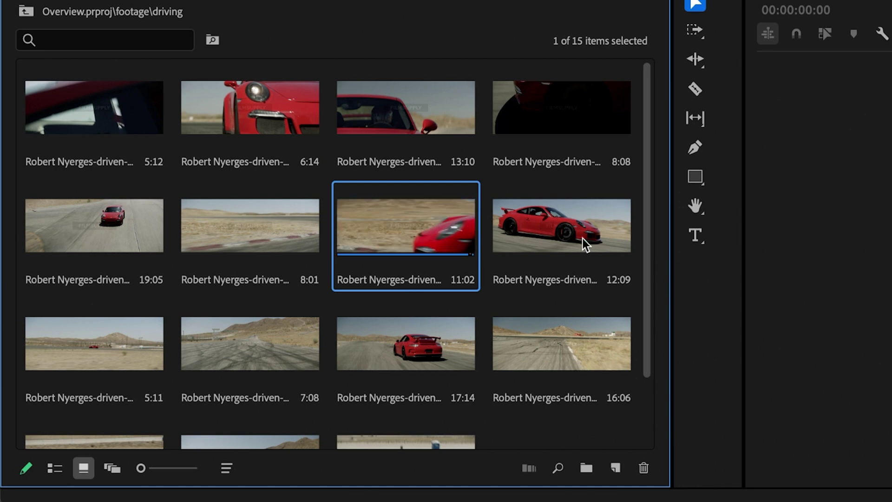
click(196, 119)
click(60, 112)
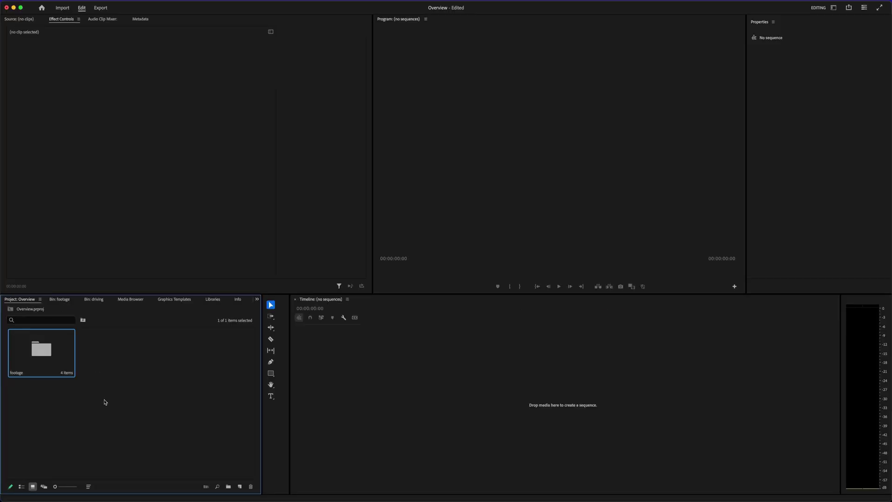
click(105, 401)
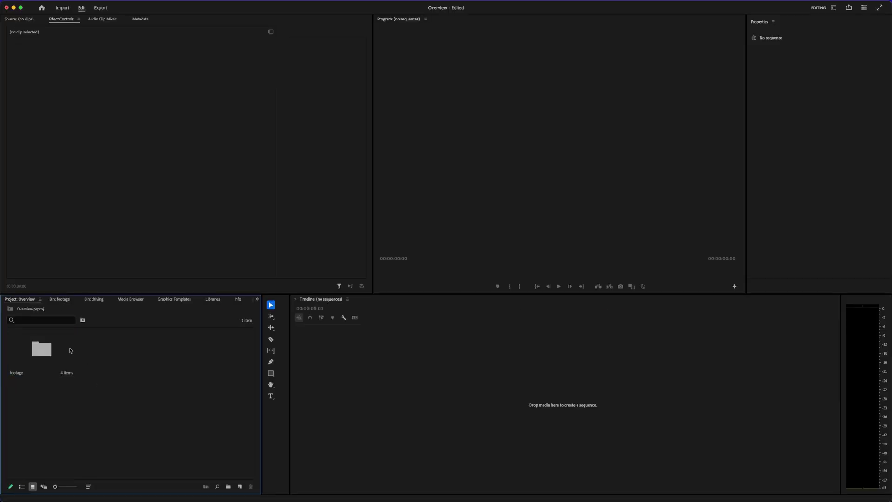
click(21, 486)
click(41, 367)
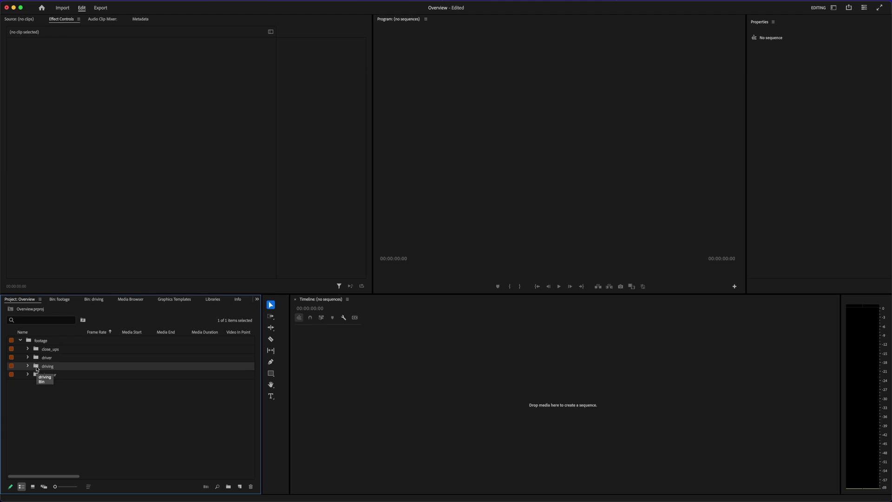
drag(242, 408, 450, 403)
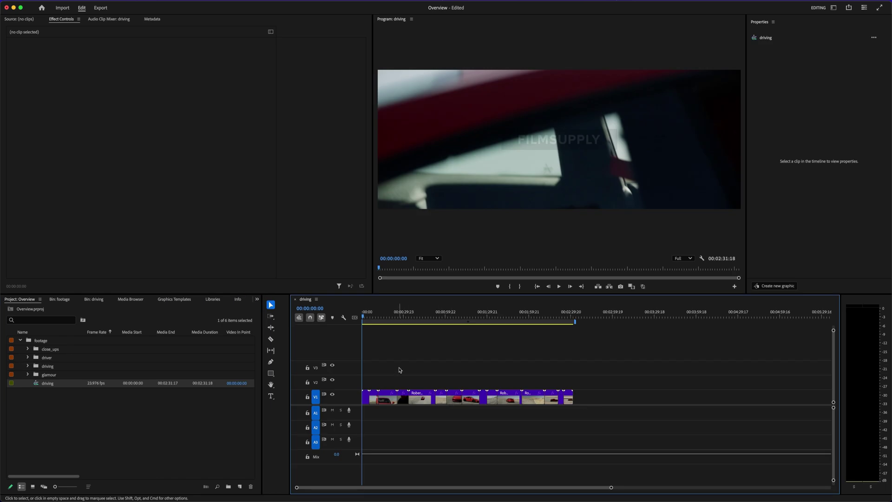
key(equal)
key(equal)
key(equal)
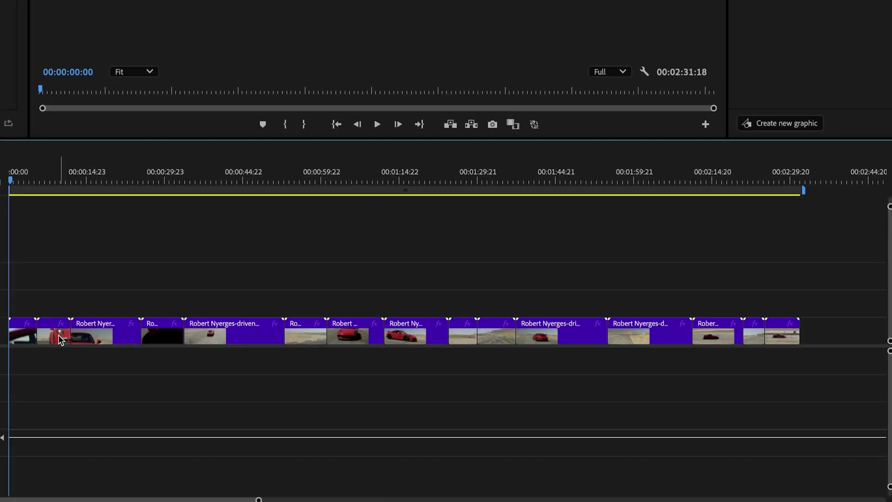
key(minus)
key(minus)
key(minus)
click(789, 338)
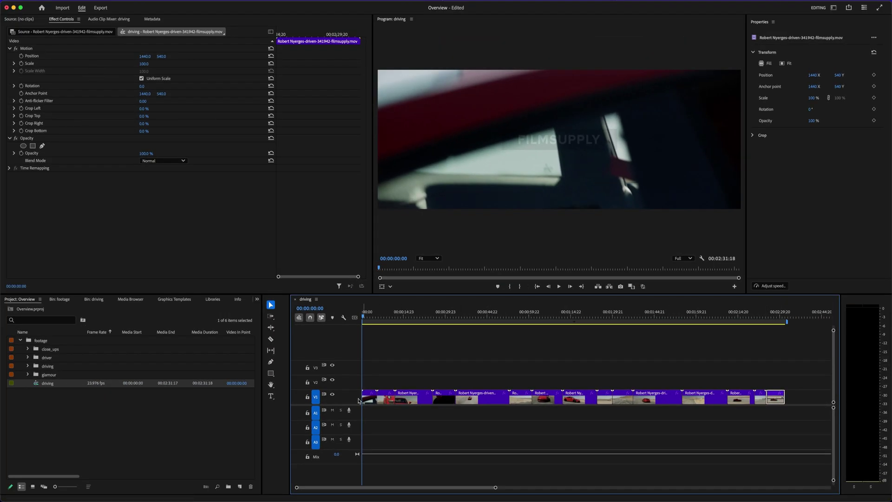
key(equal)
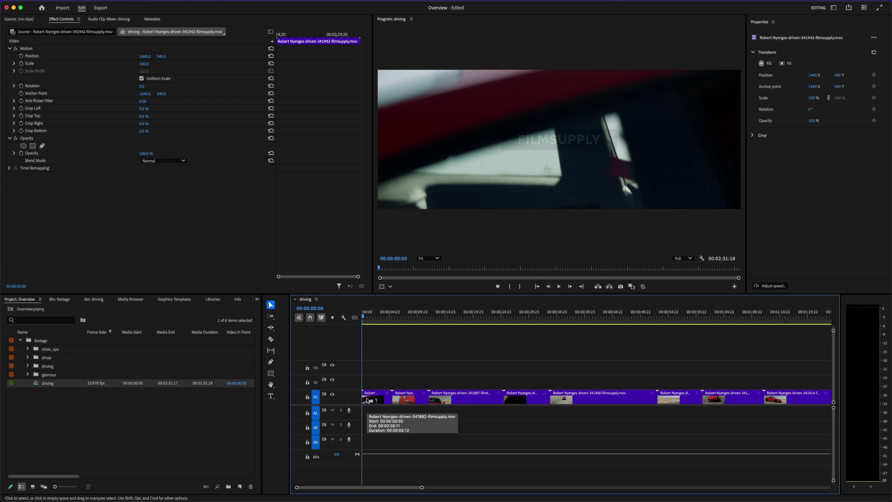
key(equal)
click(367, 401)
drag(363, 316, 466, 315)
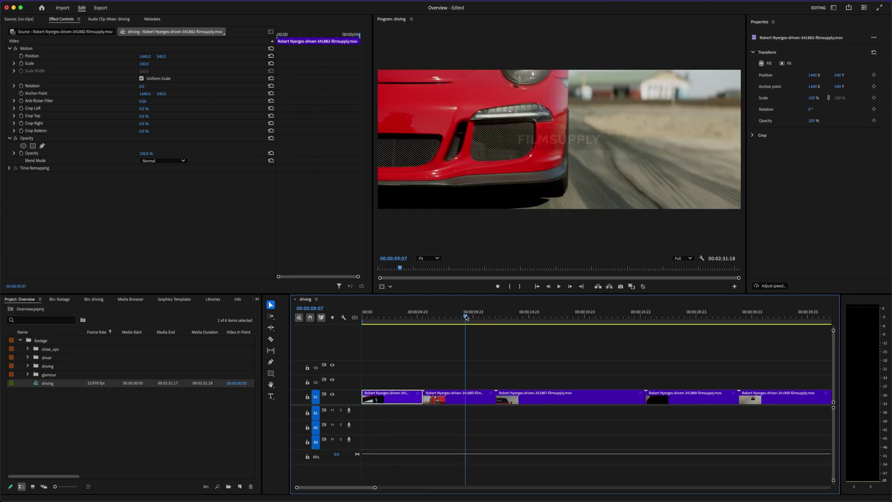
click(479, 396)
click(564, 316)
click(608, 394)
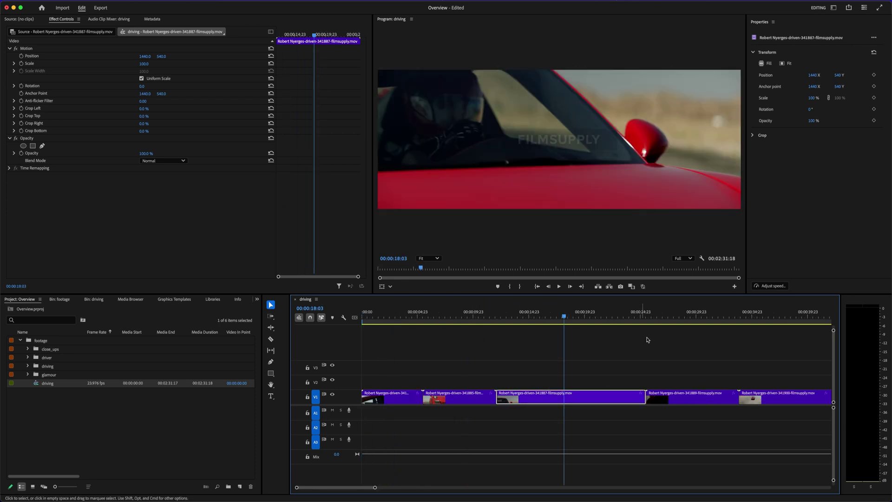
click(688, 316)
click(715, 400)
key(minus)
key(minus)
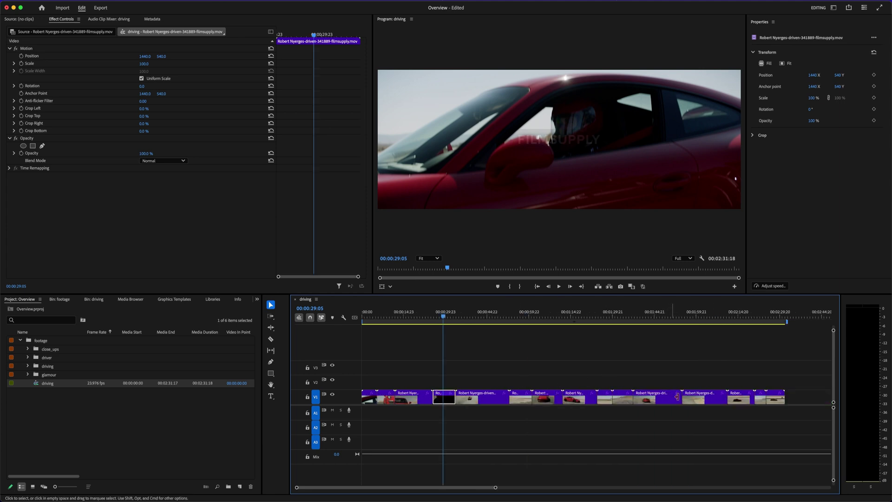
click(519, 363)
key(Home)
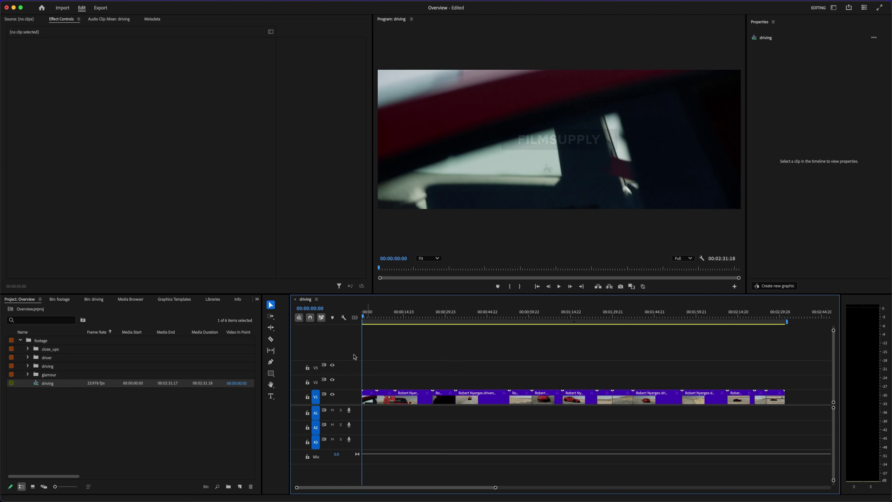
click(285, 315)
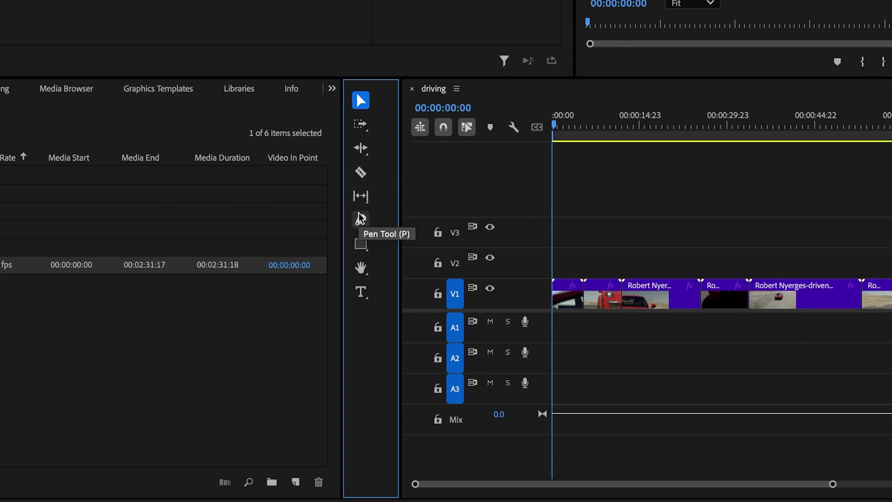
click(361, 124)
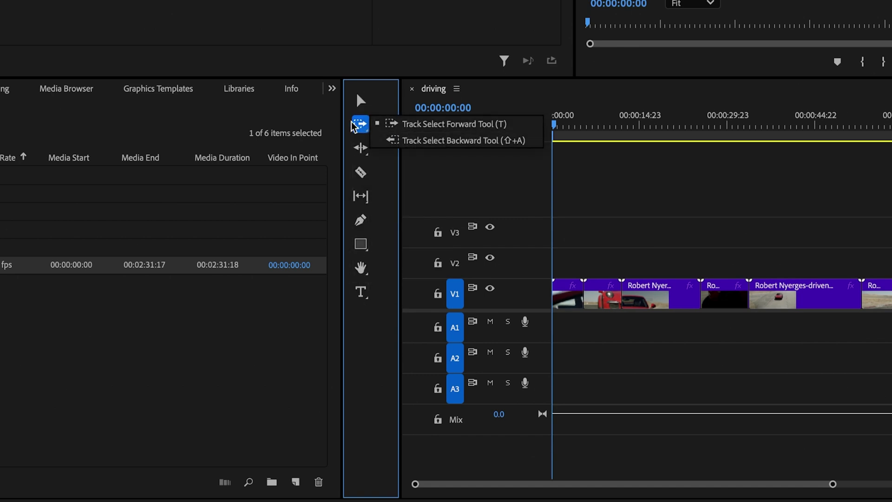
click(357, 125)
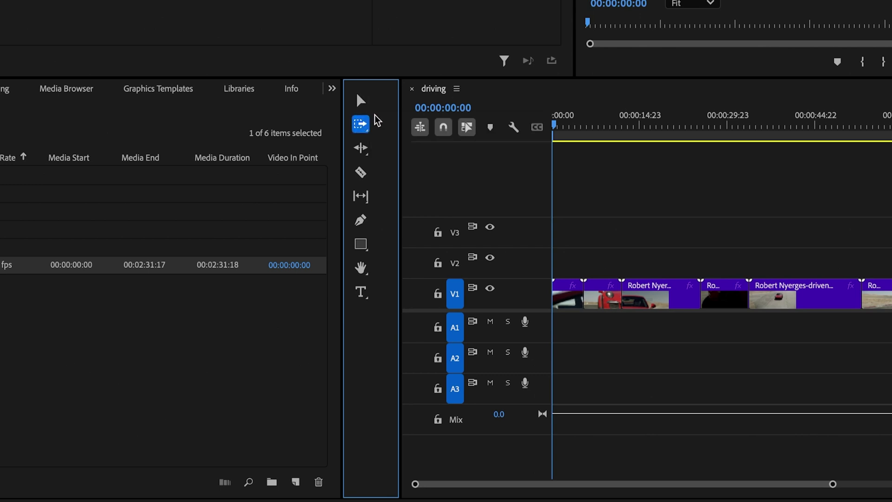
click(367, 103)
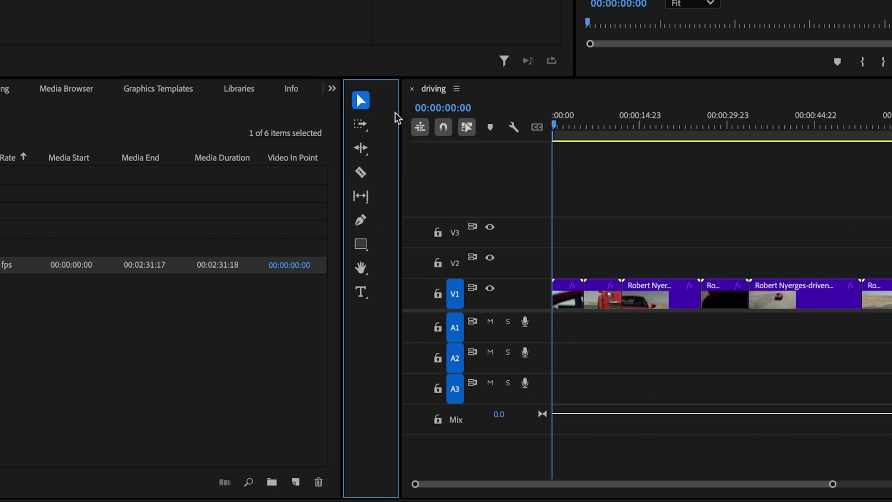
click(366, 174)
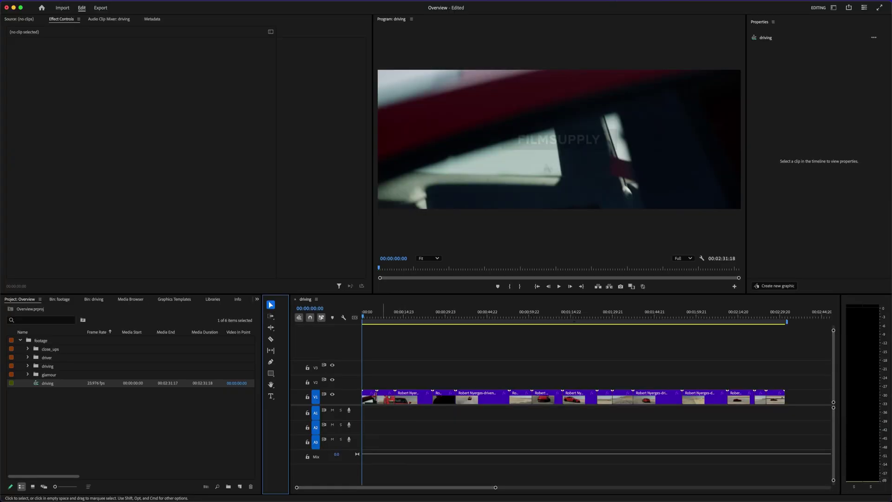
click(371, 397)
click(397, 316)
click(414, 400)
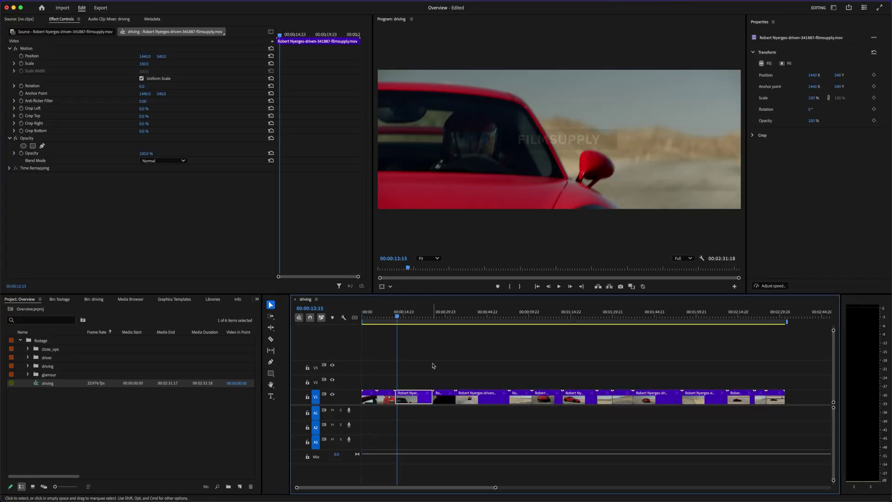
click(416, 317)
click(506, 316)
key(Up)
click(483, 399)
drag(484, 398, 649, 368)
drag(550, 399, 445, 367)
drag(520, 399, 586, 367)
drag(441, 400, 536, 400)
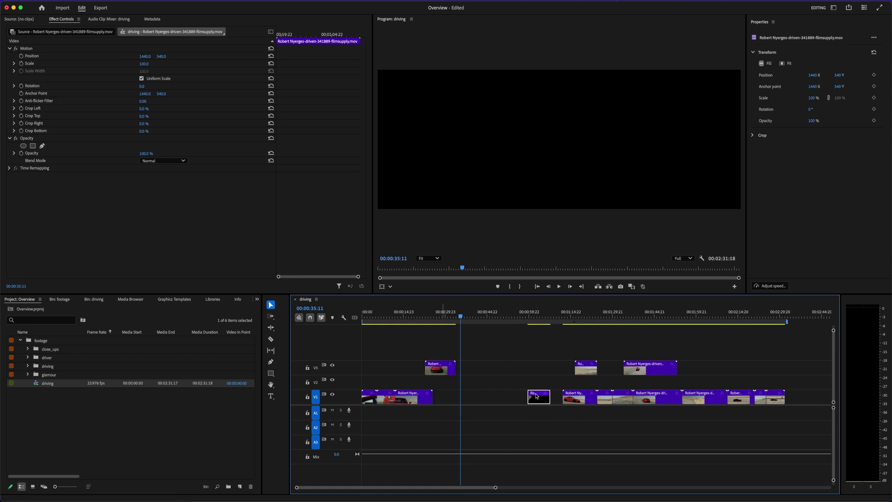
drag(401, 399, 440, 401)
click(528, 361)
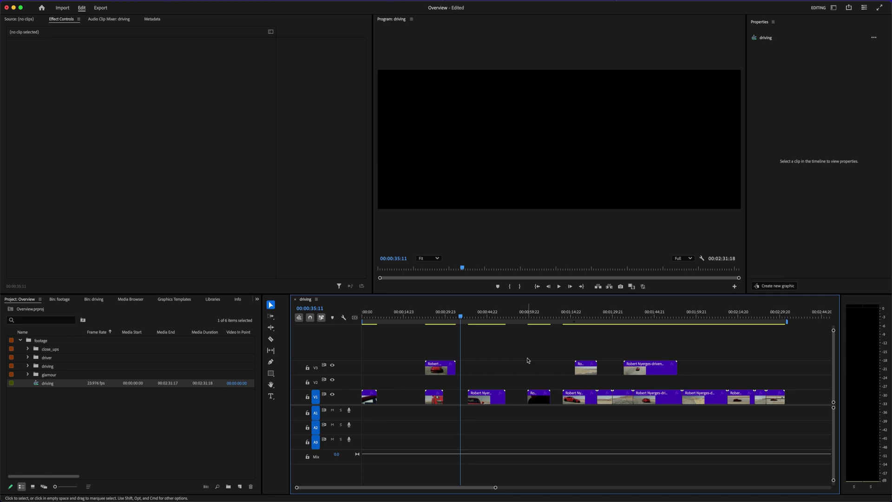
key(super+z)
key(super+z)
key(super+z)
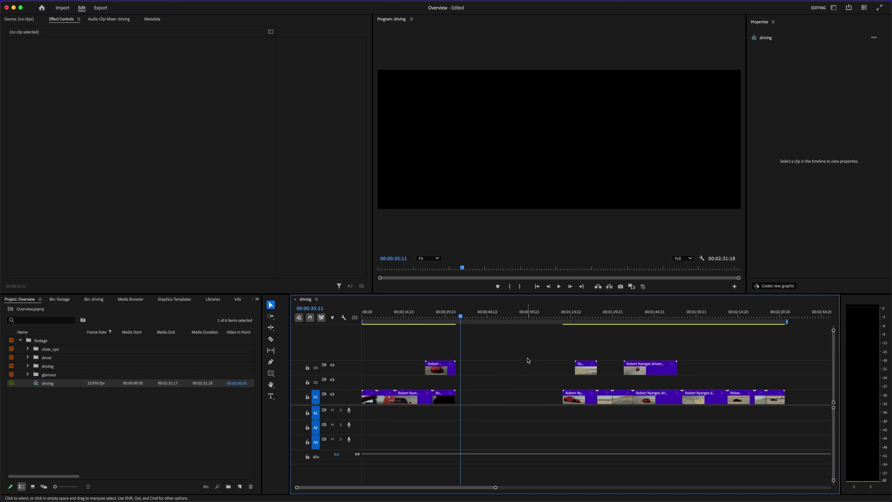
key(super+z)
key(super+z)
key(super+z)
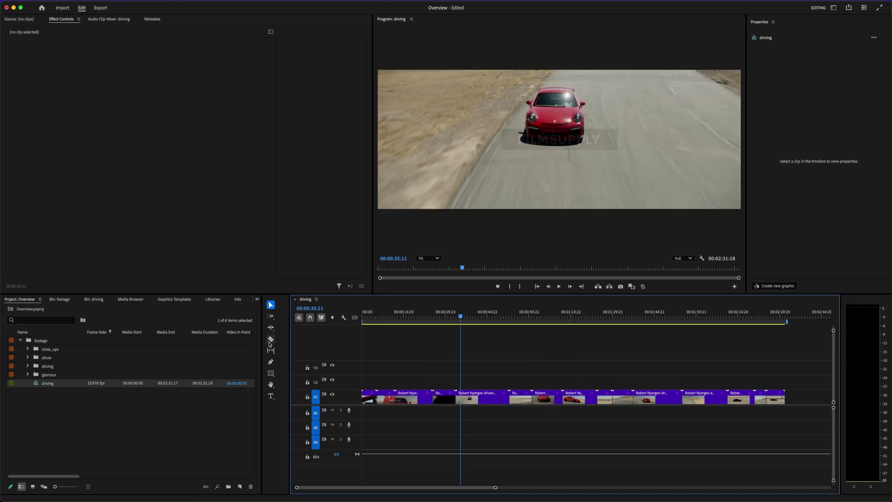
- Razor the two clips under the playhead at 00:00:40:23 into two pieces each
click(475, 317)
drag(476, 316, 476, 317)
click(271, 339)
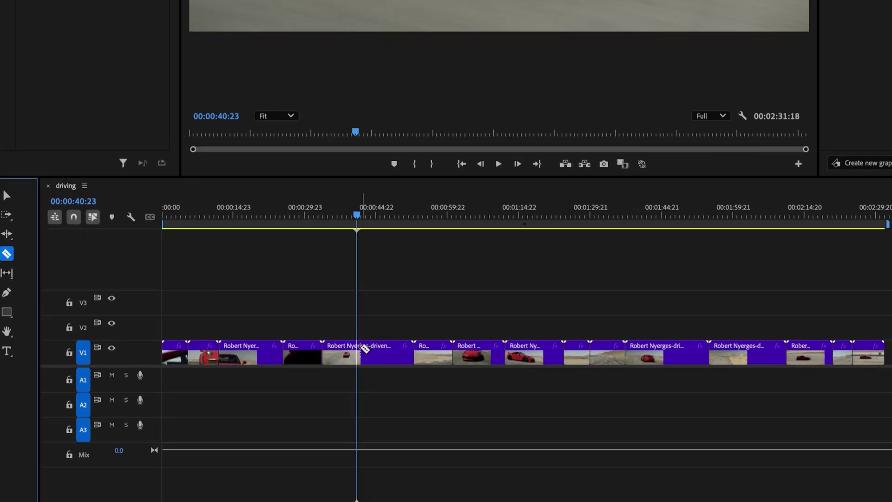
click(310, 323)
click(376, 322)
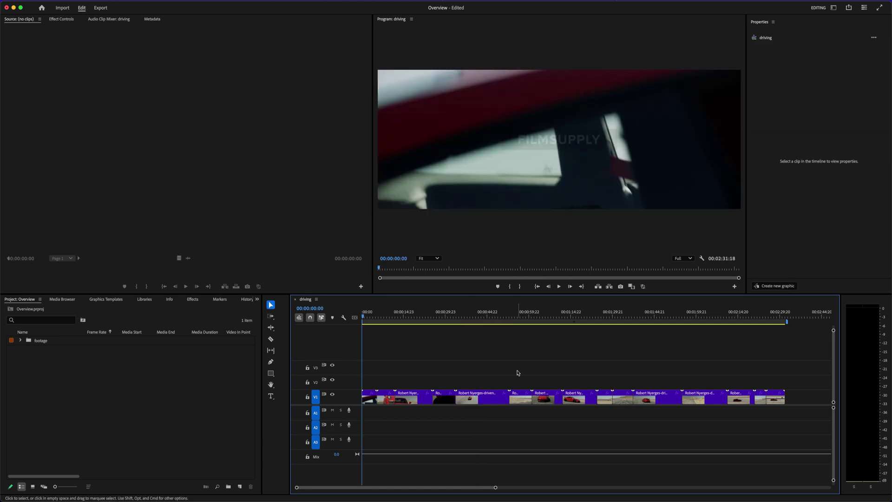
- Return to the sequence start, zoom in, and play the sequence
key(equal)
key(equal)
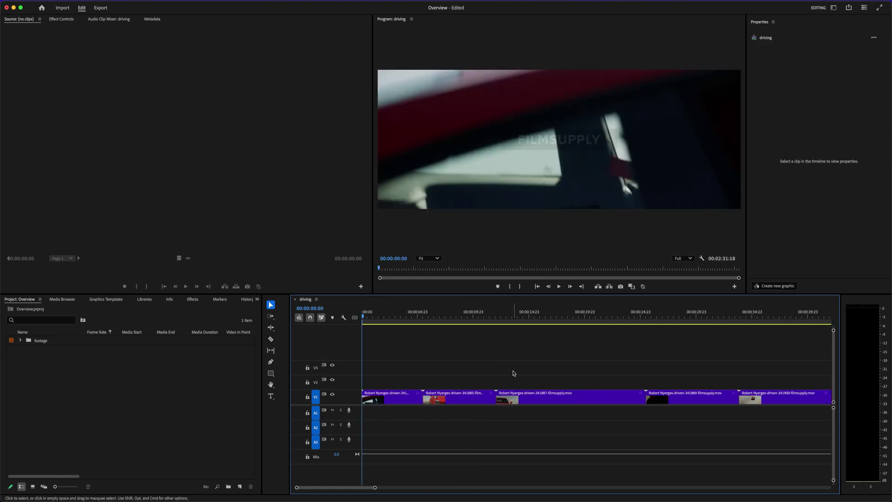
key(=)
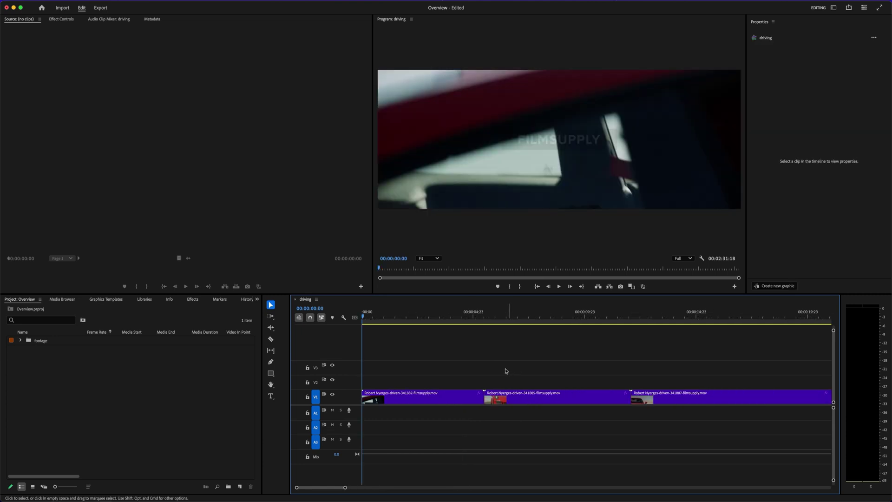
key(space)
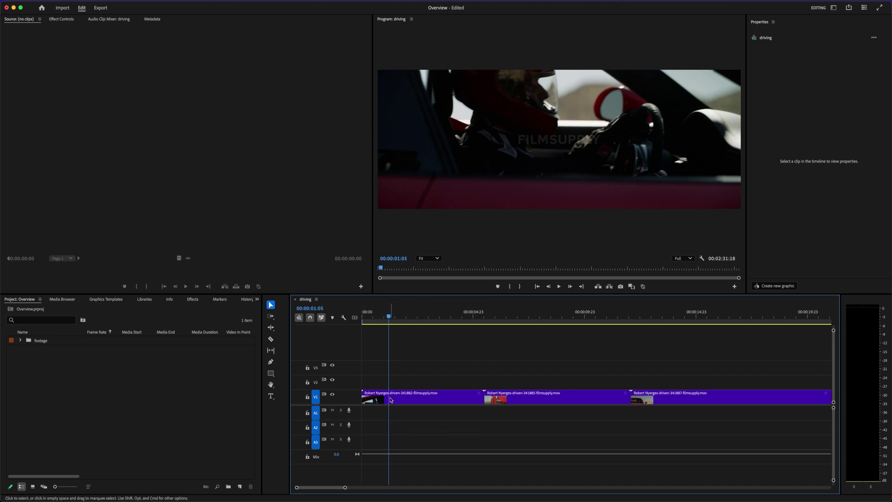
- Split the opening clip at 00:00:01:05 and delete its remainder
click(271, 339)
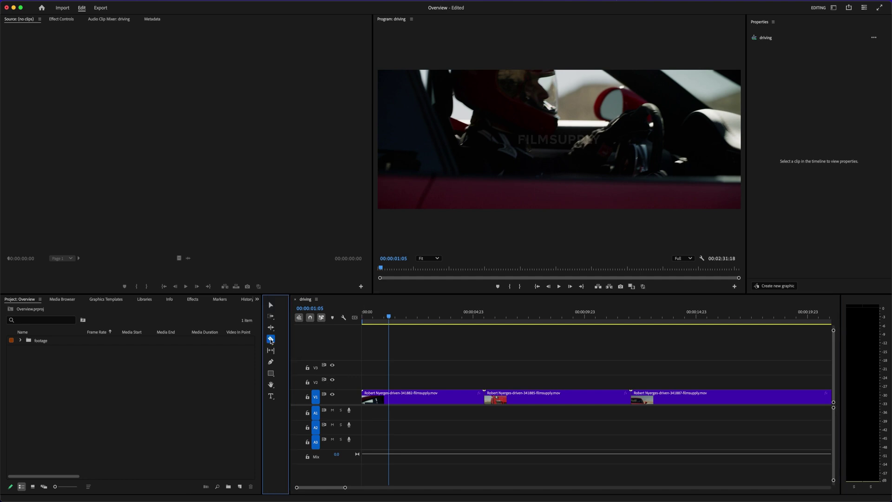
click(390, 398)
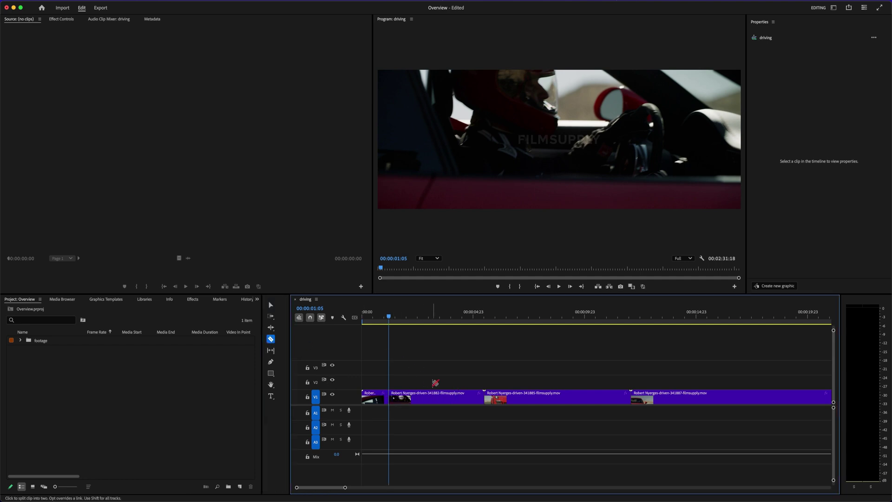
click(280, 305)
click(428, 402)
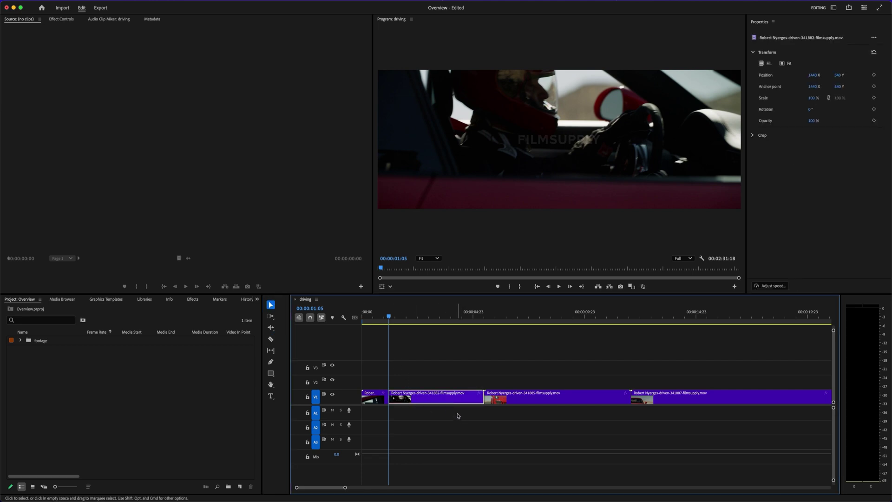
key(Delete)
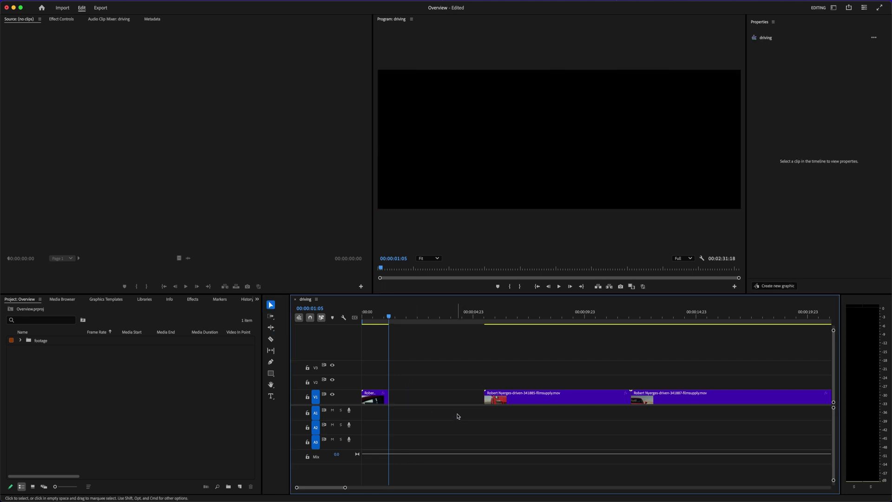
- Delete the empty gap after the opening clip so later clips move up
key(minus)
key(minus)
key(equal)
key(equal)
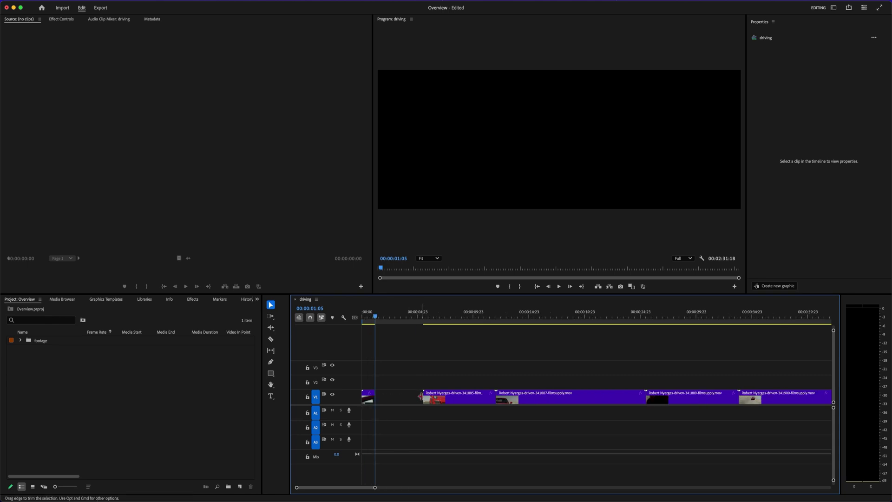
drag(443, 317, 389, 317)
click(455, 400)
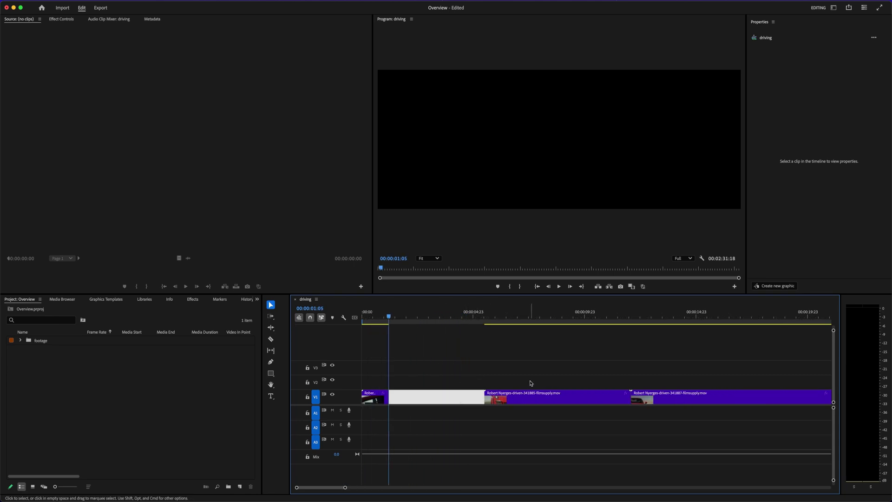
key(Delete)
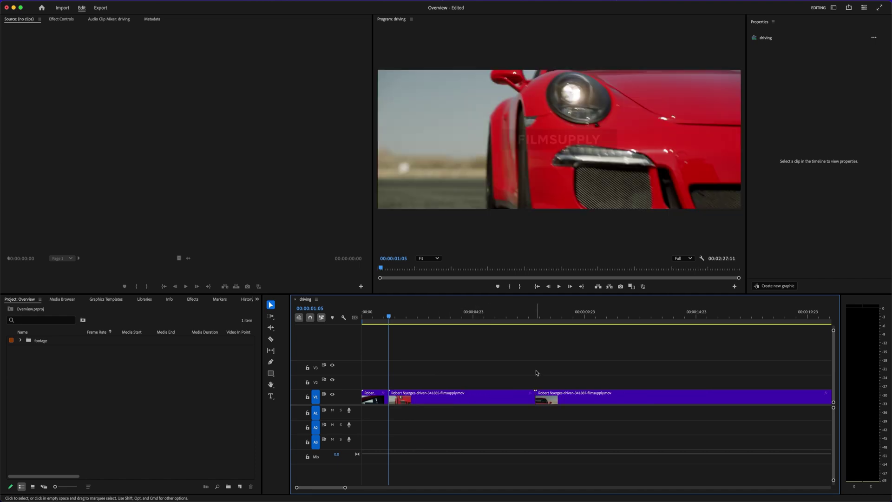
- Zoom in near the start and select the short opening clip
key(minus)
key(minus)
key(minus)
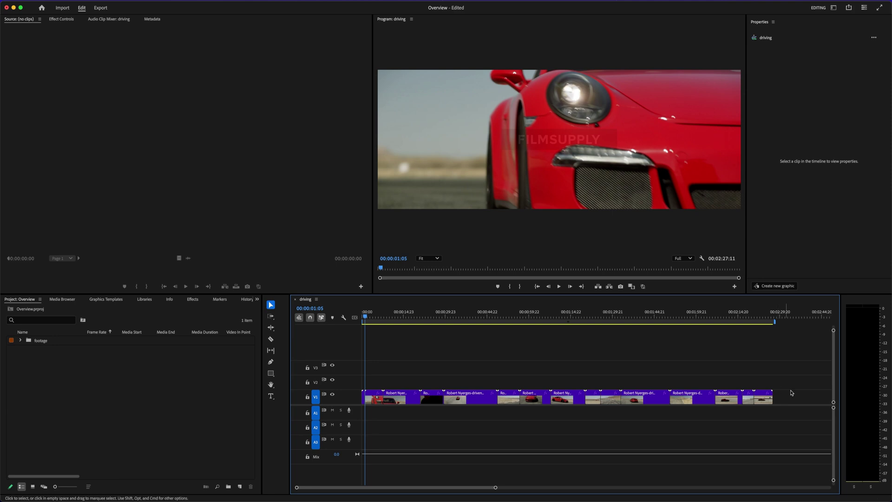
key(equal)
key(equal)
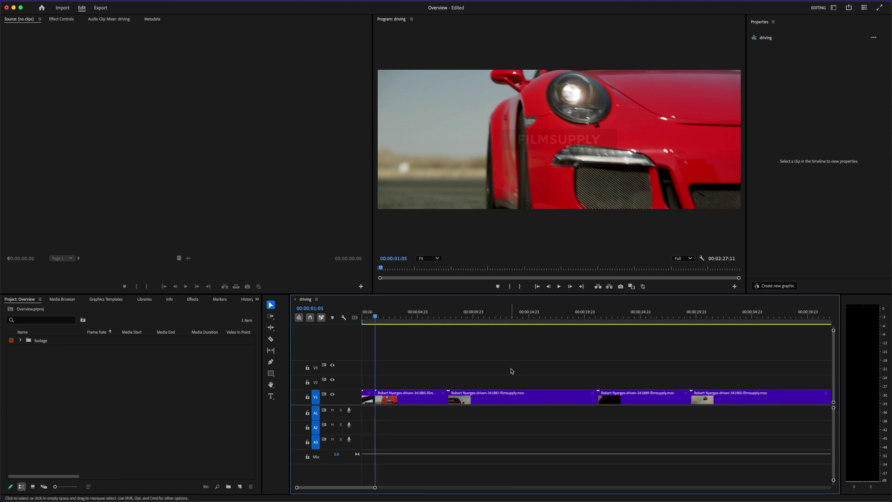
key(super+z)
key(super+z)
click(404, 400)
- Ripple delete clip 341882 from V1, then zoom out and scrub further along
right_click(407, 400)
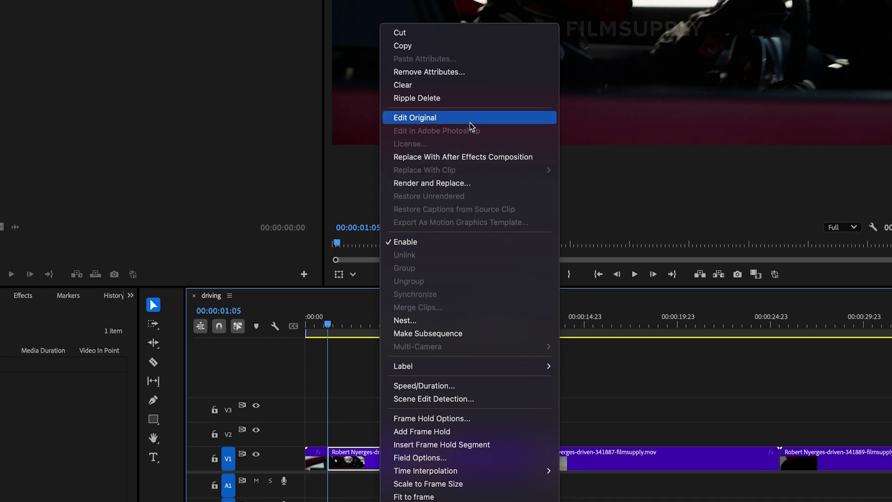
click(453, 99)
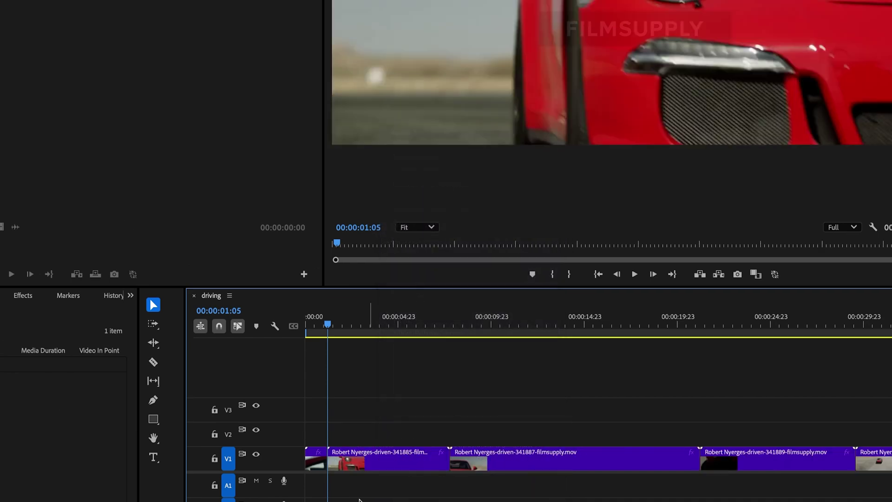
key(minus)
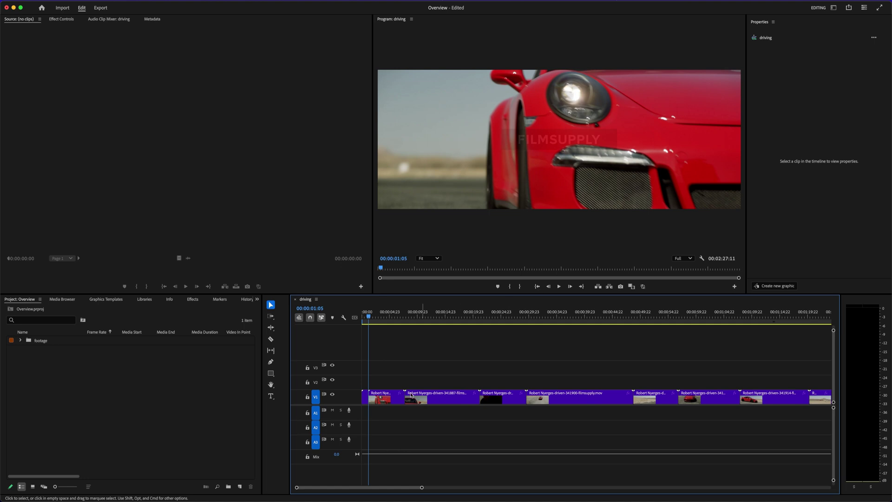
drag(436, 317, 636, 343)
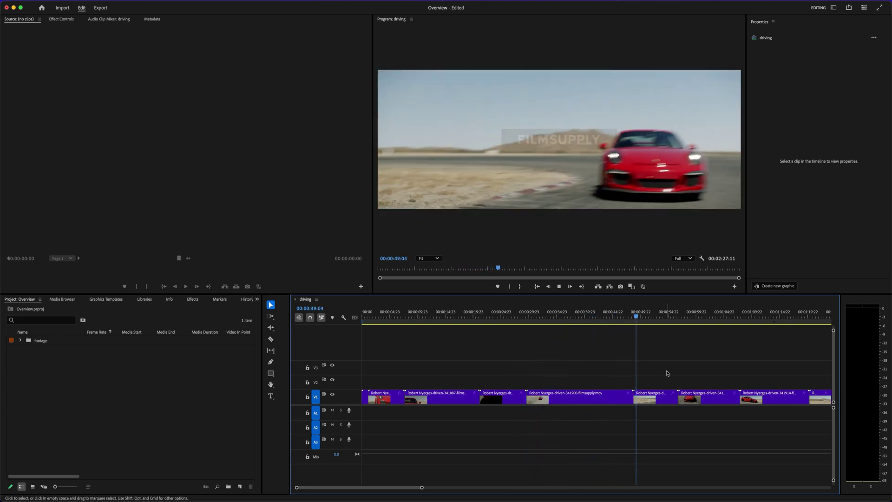
- Split the head-on red Porsche clip at 00:00:49:16 and drag the second piece toward the start
key(space)
key(space)
key(c)
click(639, 397)
key(v)
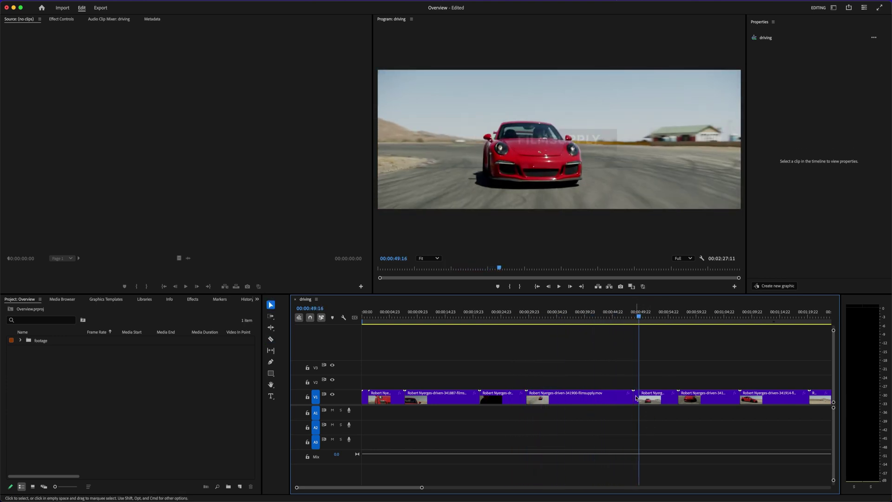
drag(637, 398, 375, 385)
- Select the V1 clips and shift them right, then undo both moves
key(minus)
drag(796, 379, 367, 395)
click(391, 373)
click(378, 383)
key(super+z)
key(super+z)
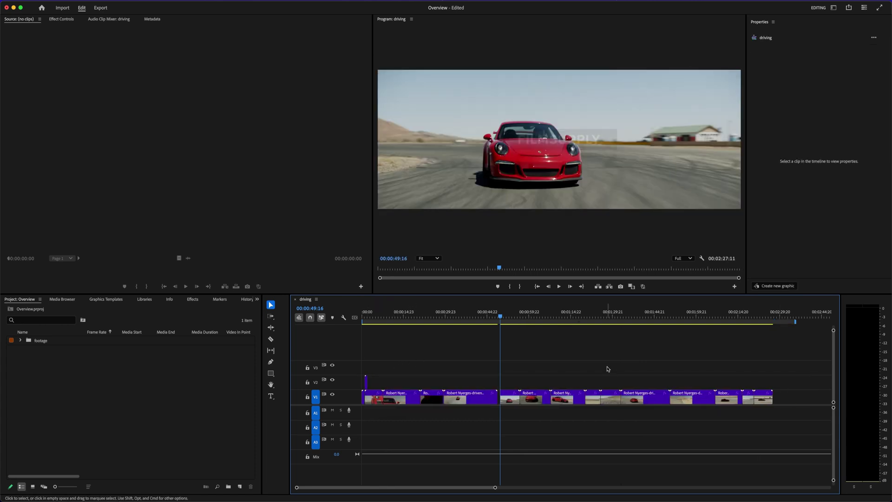
key(super+z)
- Inspect the tiny clip before the 49-second cut, then jump back to the sequence start
key(equal)
key(equal)
click(592, 398)
key(minus)
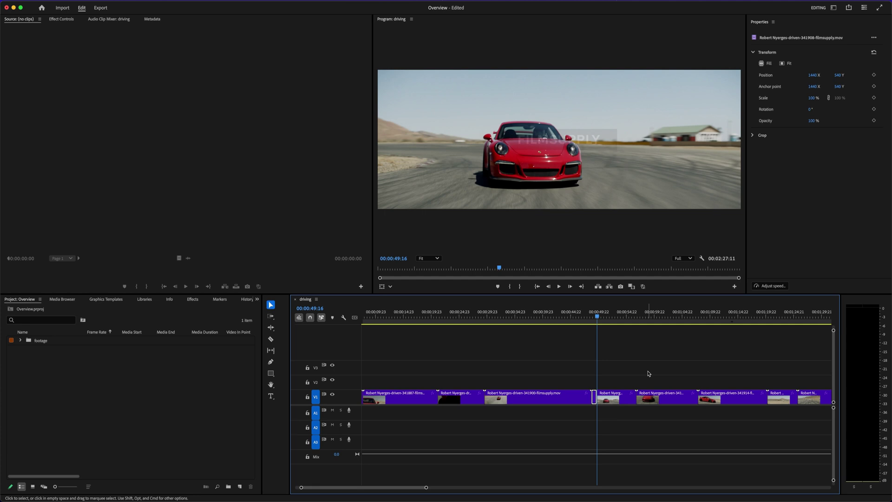
click(648, 373)
key(minus)
click(362, 317)
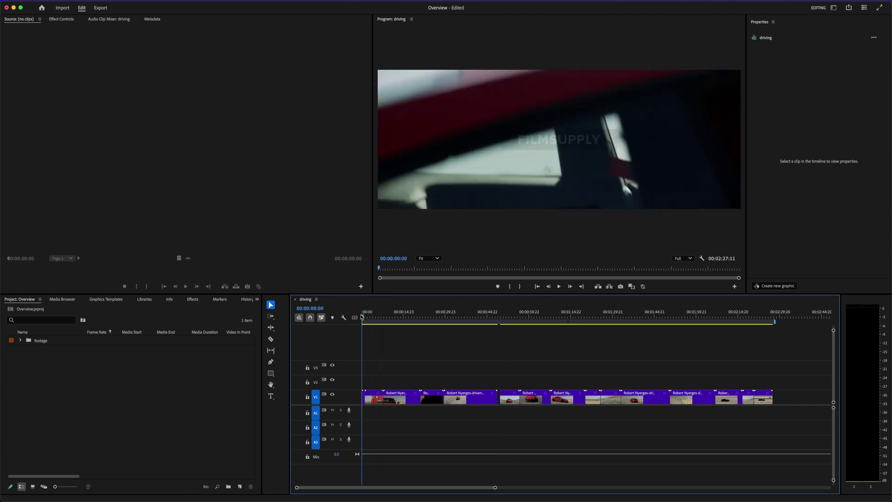
- Paste-insert the copied clip at 00:00:01:05 in the driving sequence and review the edit
key(equal)
key(equal)
key(equal)
key(equal)
key(Down)
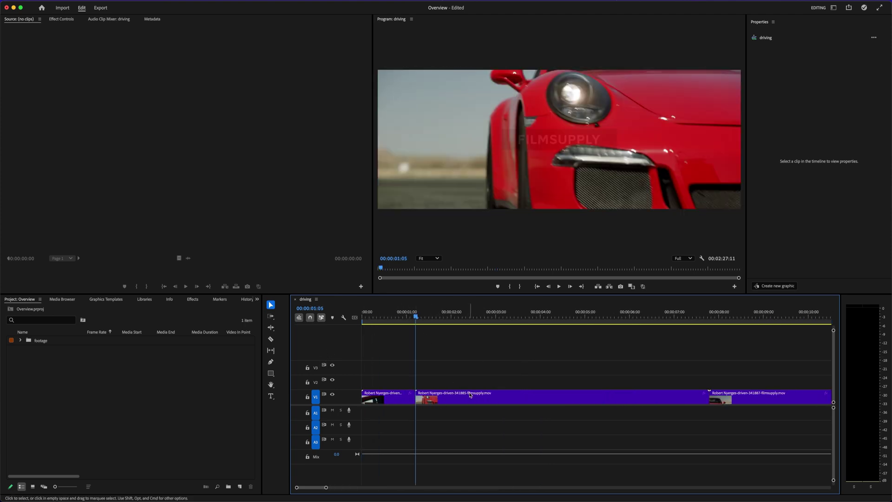
key(shift)
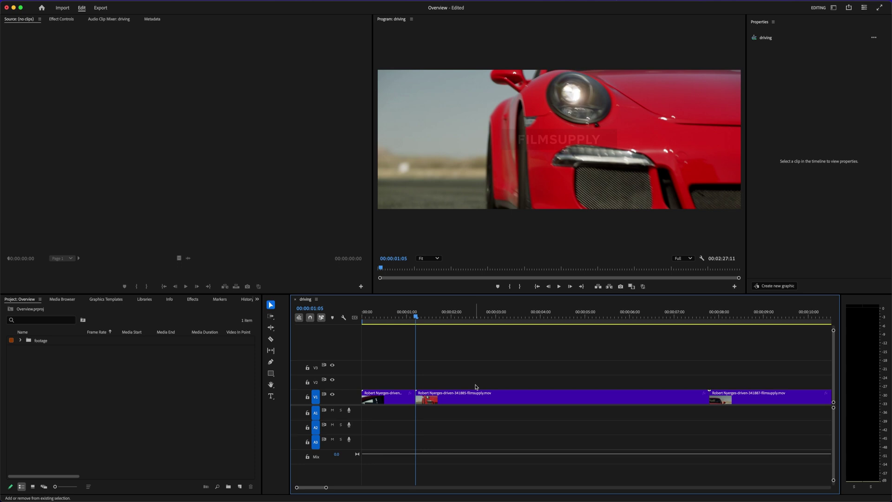
key(super+shift+v)
click(512, 375)
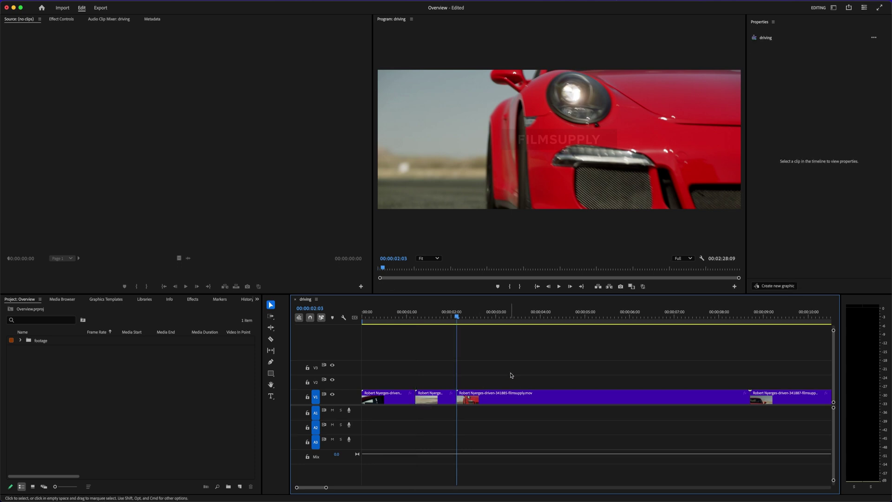
key(Up)
key(minus)
key(space)
key(space)
key(Up)
- Insert the copied clip again, then marquee-select and delete the later V1 clips
key(super+shift+v)
drag(670, 384, 414, 407)
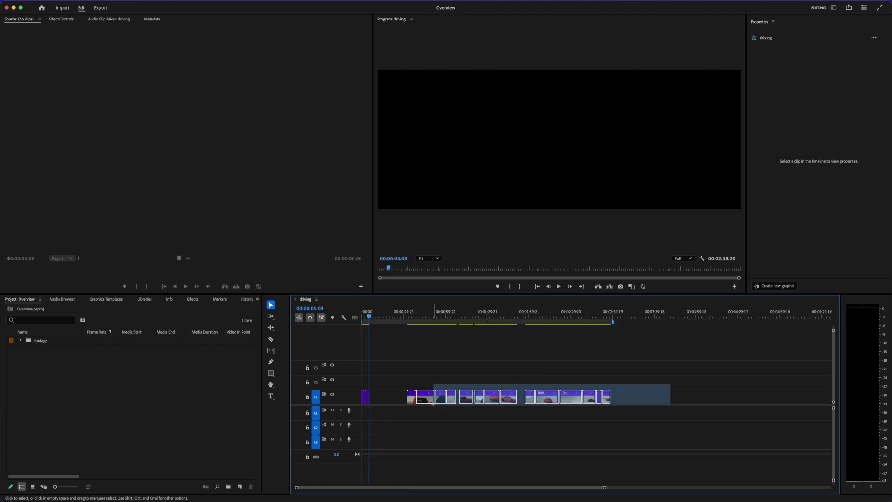
key(backslash)
key(Delete)
key(minus)
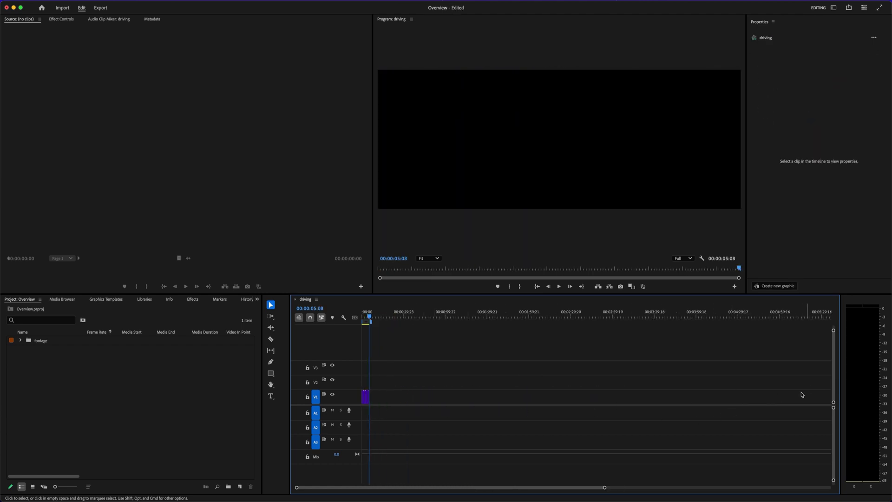
key(equal)
key(equal)
key(equal)
- Play back the four-clip 00:00:05:08 sequence from the start and save the project
drag(392, 317, 362, 317)
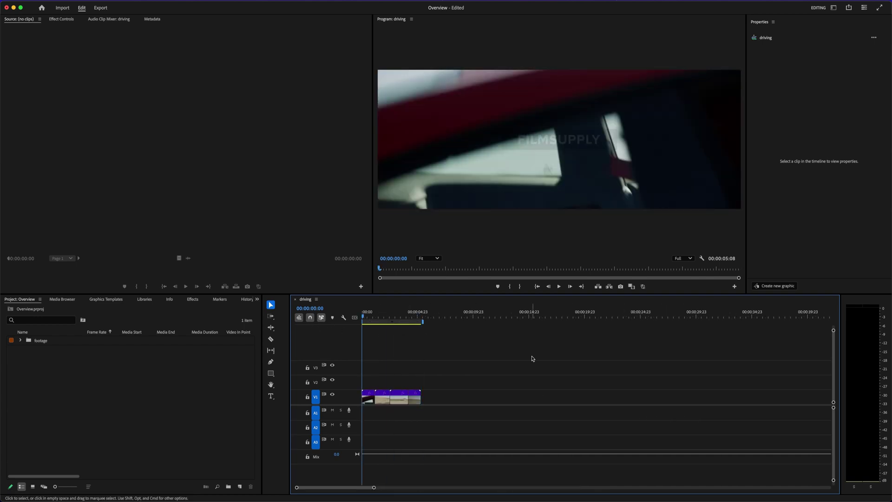
key(equal)
key(equal)
key(space)
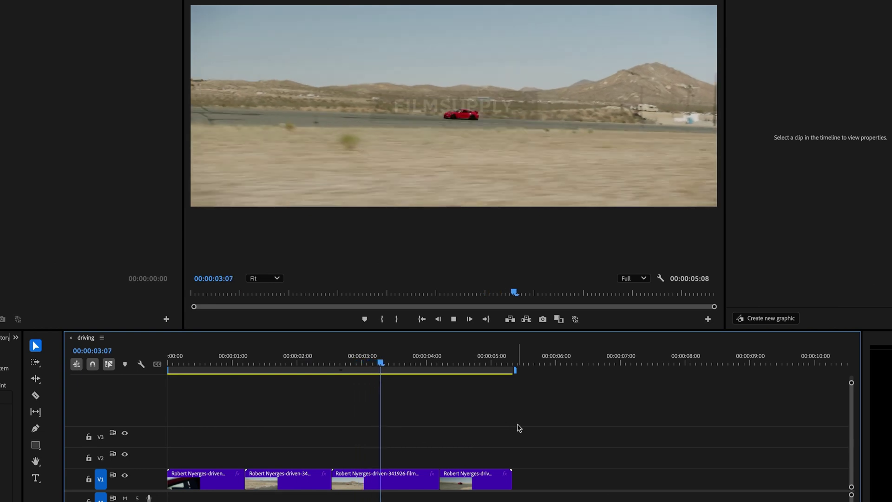
key(space)
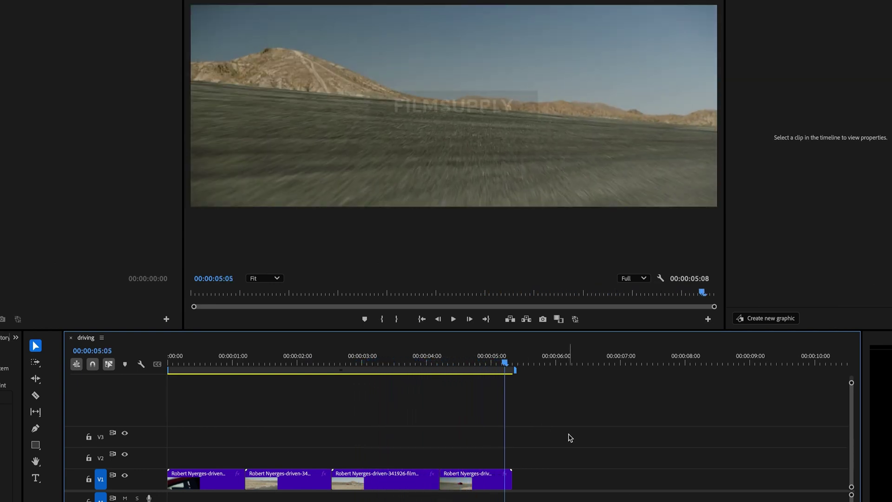
key(Up)
key(Up)
key(Up)
key(Up)
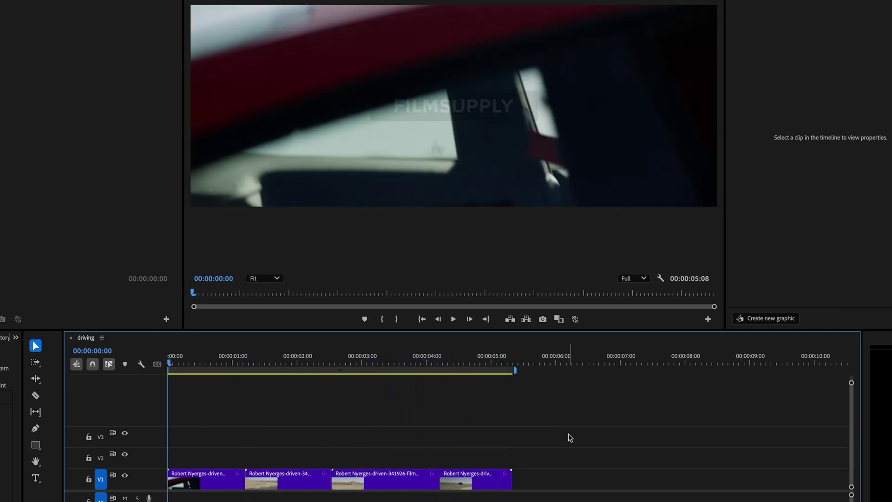
key(ctrl+s)
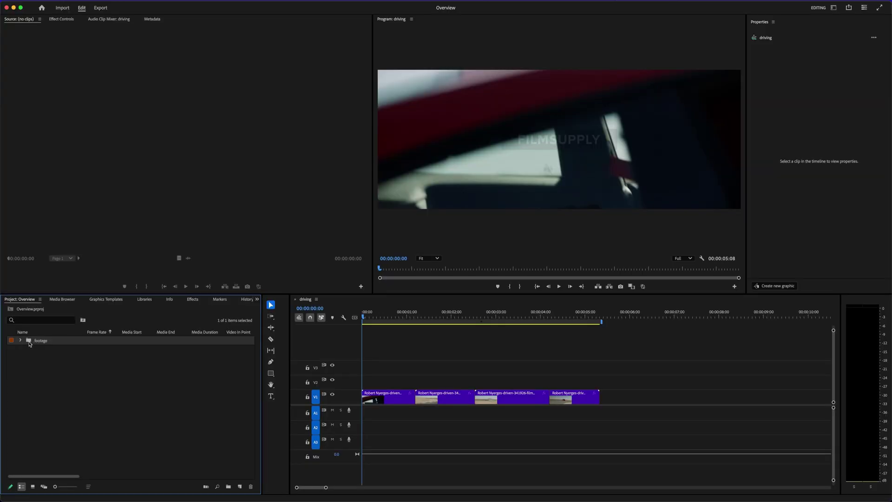
- Open the footage bin, then its close_ups bin, and switch to Icon View
double_click(30, 341)
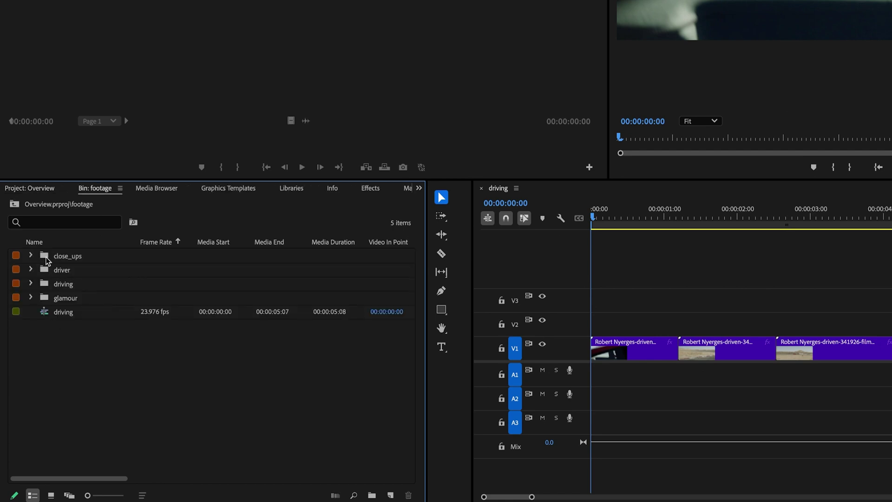
double_click(47, 259)
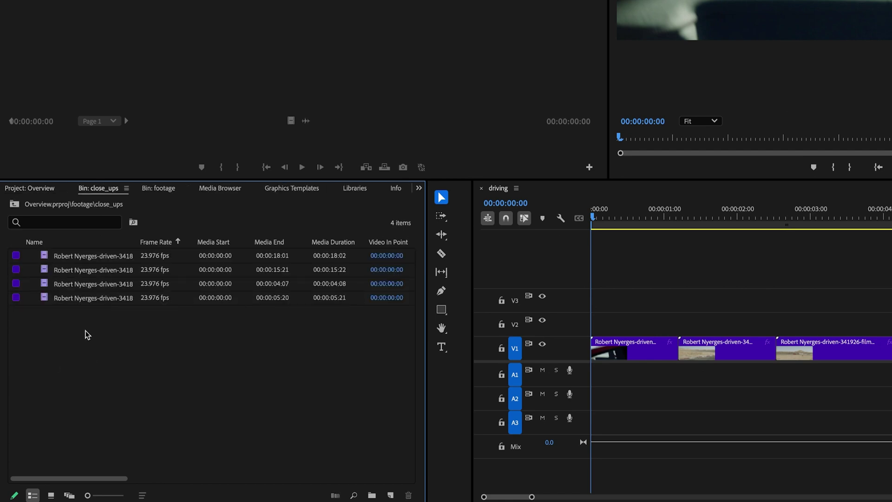
click(51, 495)
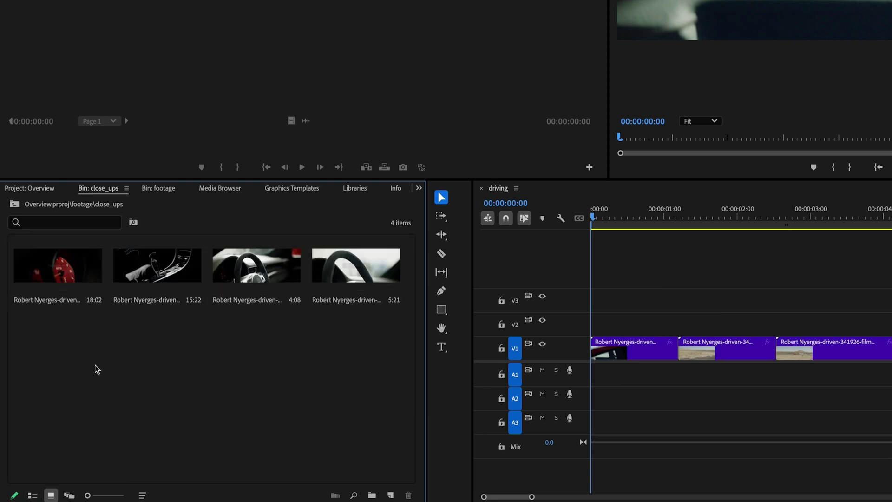
- Select the second thumbnail, the 15:22 gear-shift close-up, and load it for preview
click(179, 278)
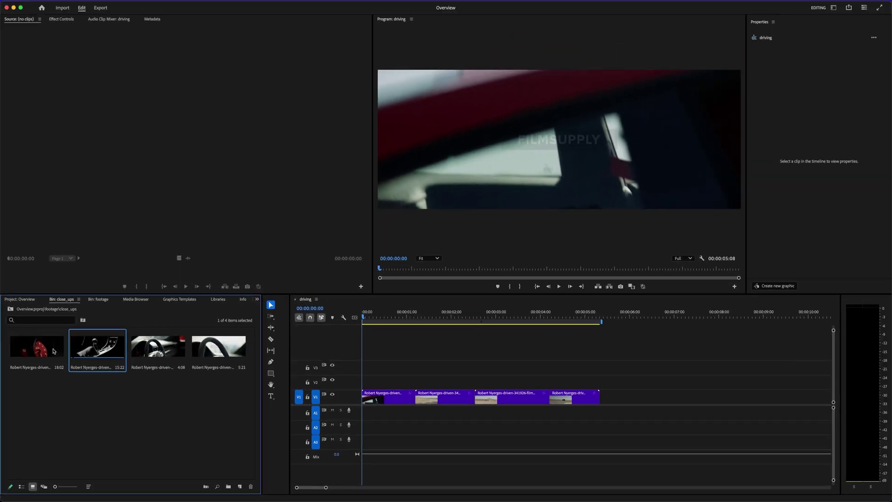
click(42, 354)
click(92, 353)
click(42, 353)
key(Right)
key(Left)
key(Right)
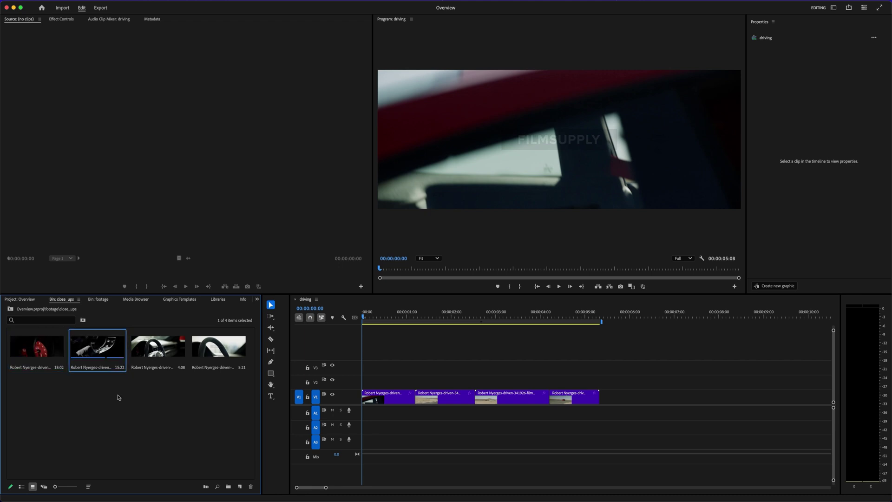
double_click(98, 351)
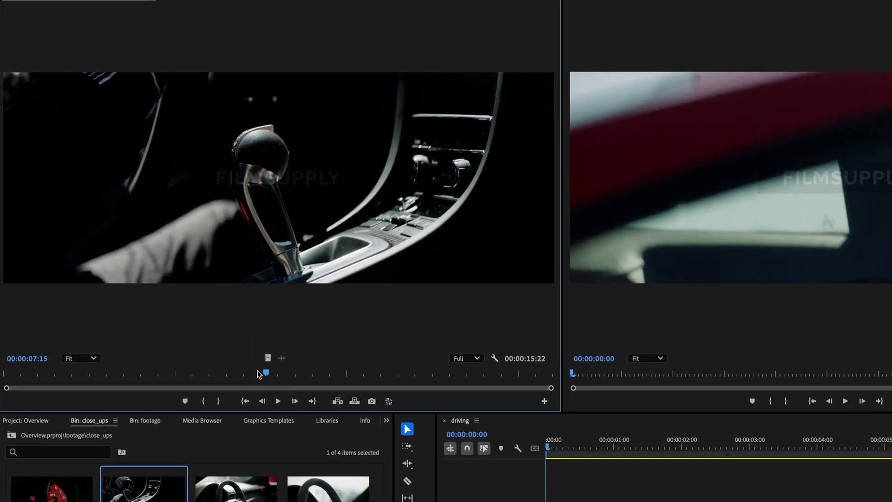
- Mark the gear-shift clip's Out point so it runs 22 frames, then rewind it
drag(177, 268, 15, 271)
drag(20, 378, 4, 375)
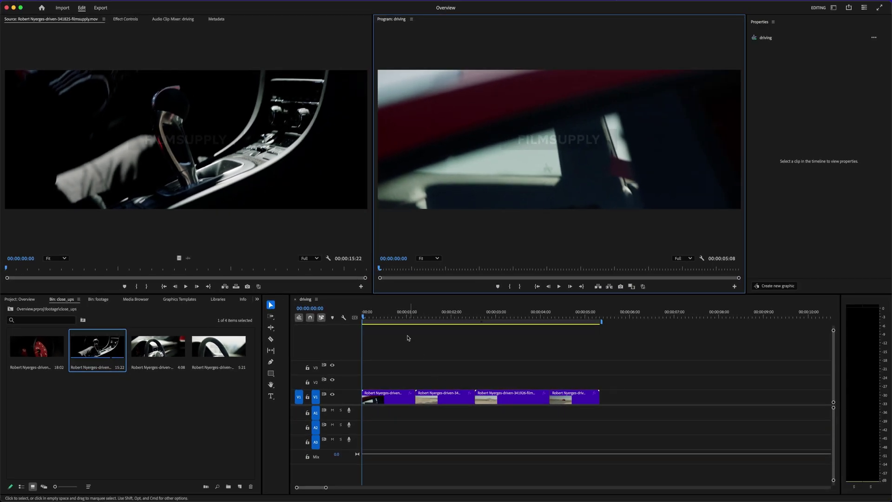
drag(404, 321, 362, 324)
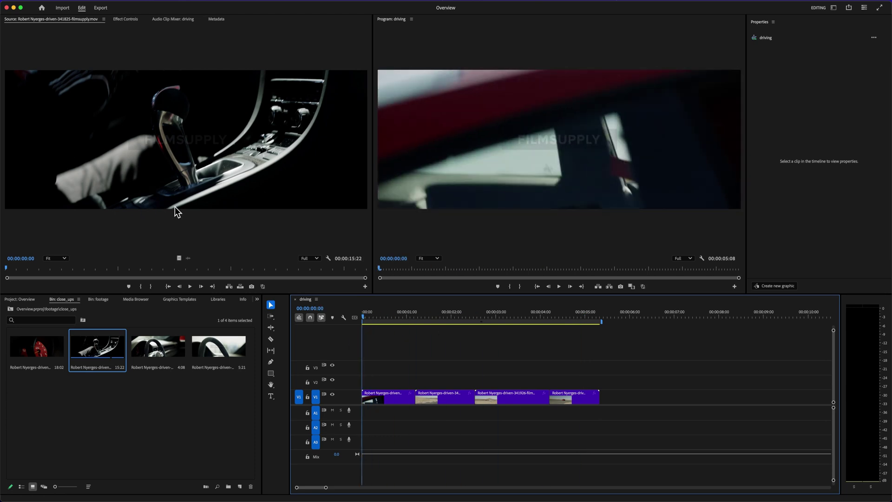
double_click(96, 346)
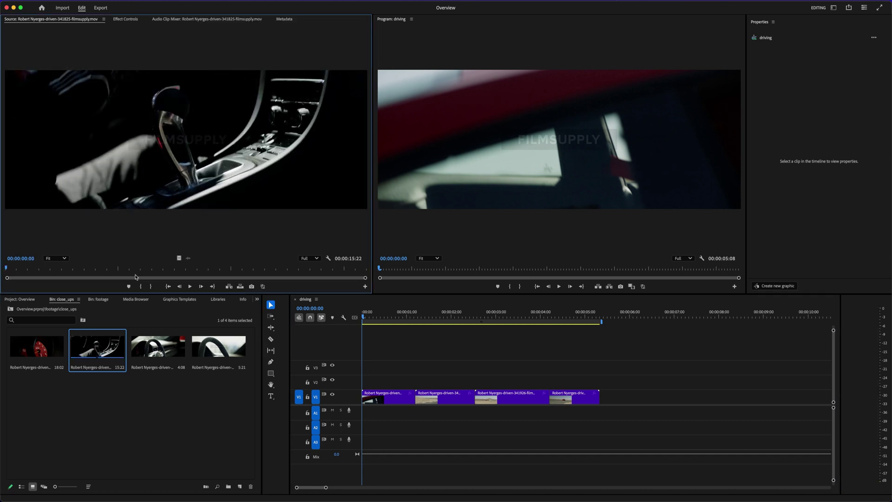
key(space)
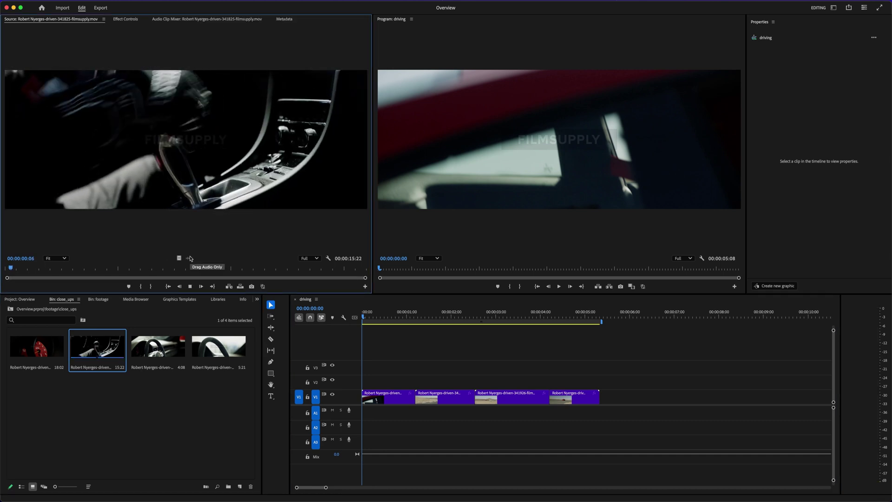
key(space)
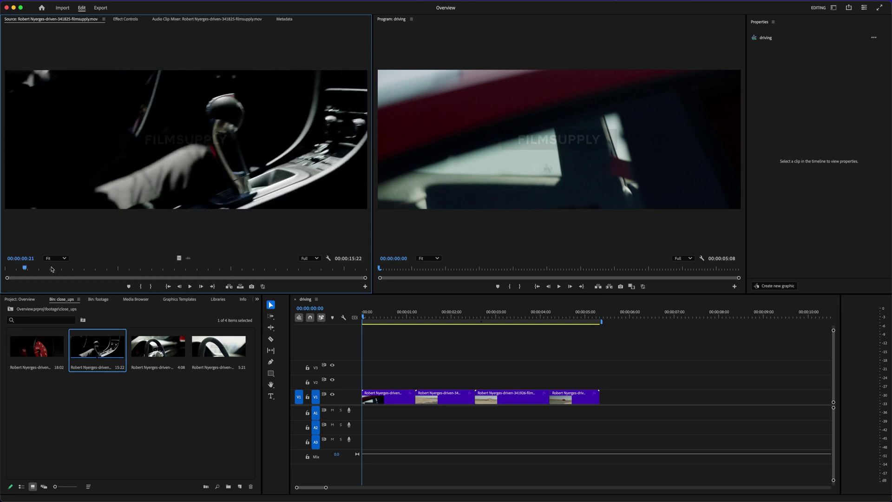
click(151, 286)
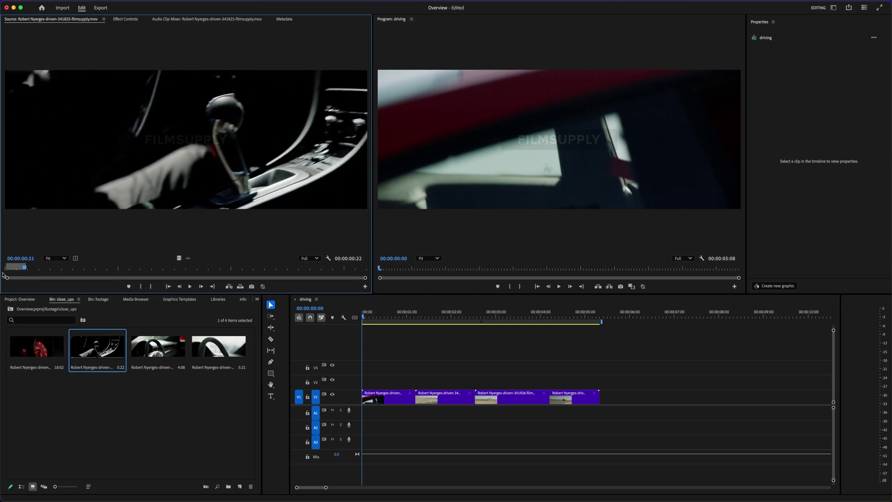
drag(18, 269, 4, 269)
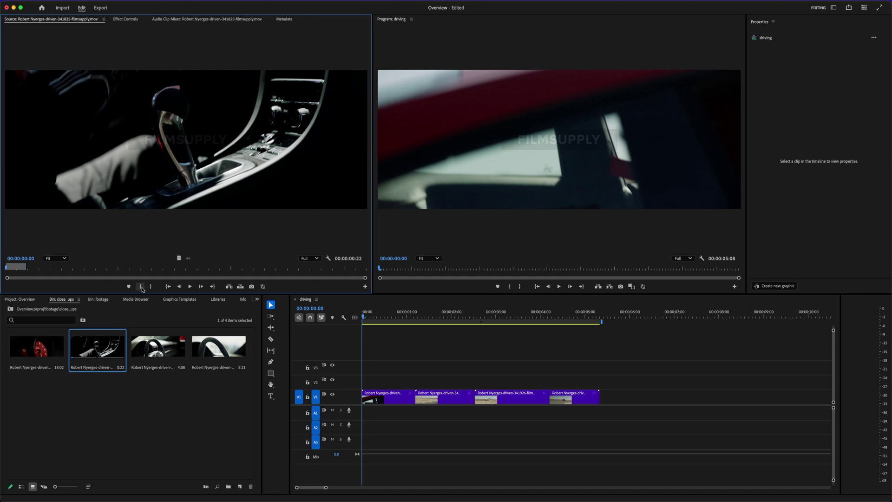
- Check the driving sequence's zoom and insert the gear-shift clip at its start
click(454, 371)
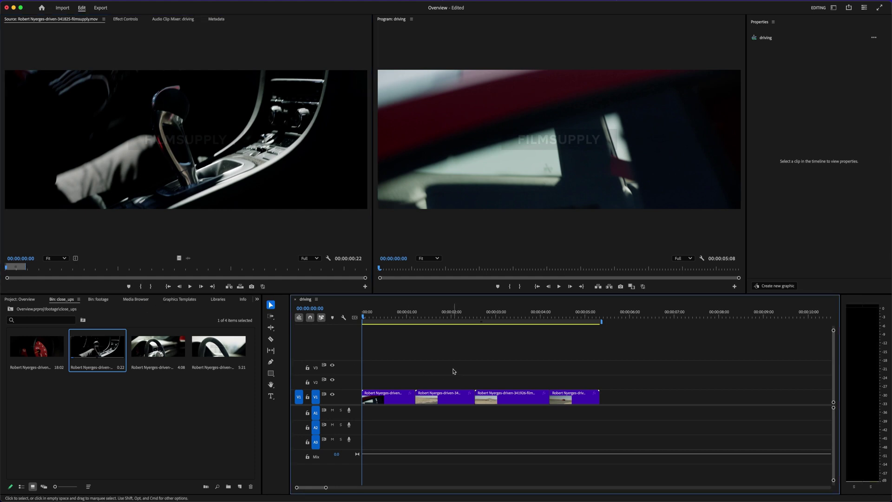
key(equal)
key(minus)
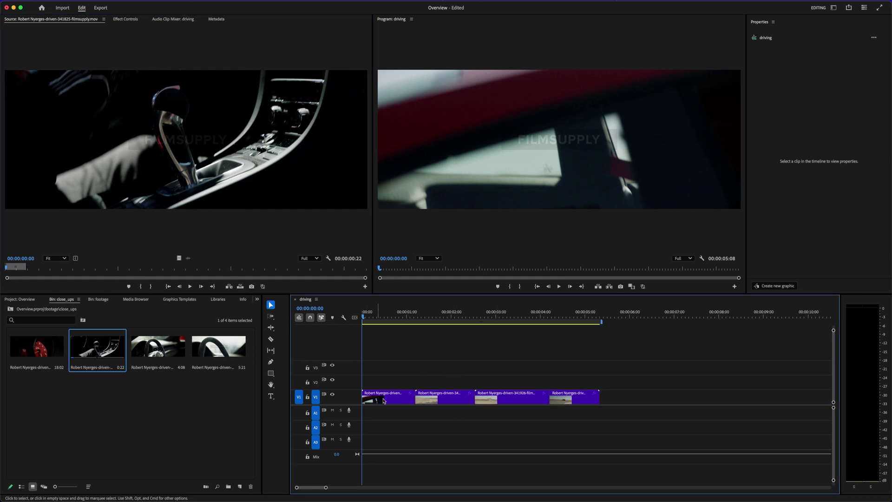
click(230, 287)
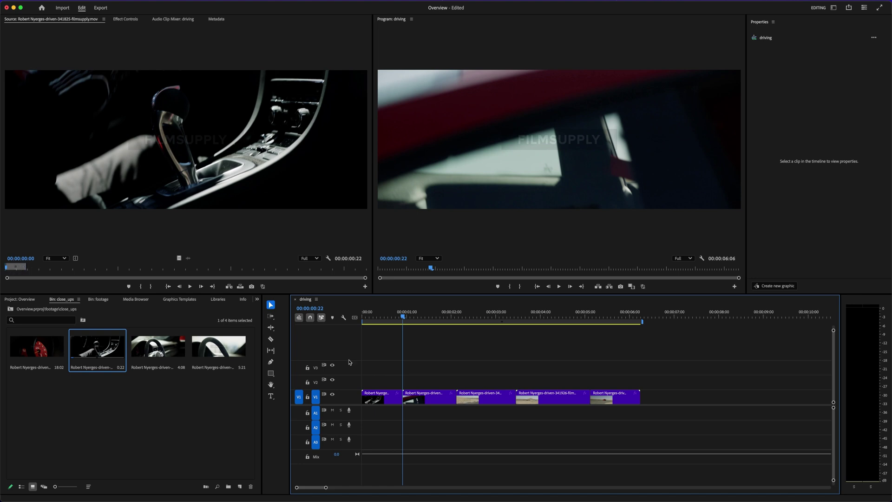
- Undo the trial gear-shift insert and the trial overwrite at the sequence start
click(387, 397)
click(484, 364)
click(402, 317)
key(Home)
key(super+z)
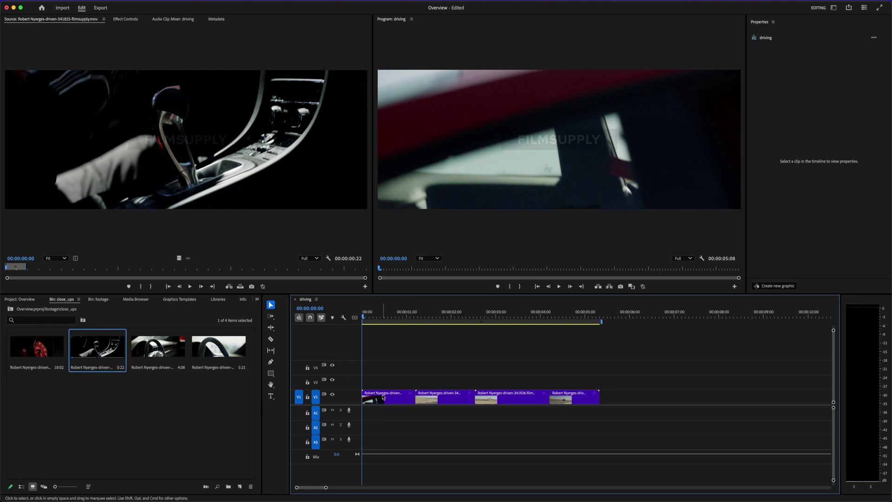
click(241, 288)
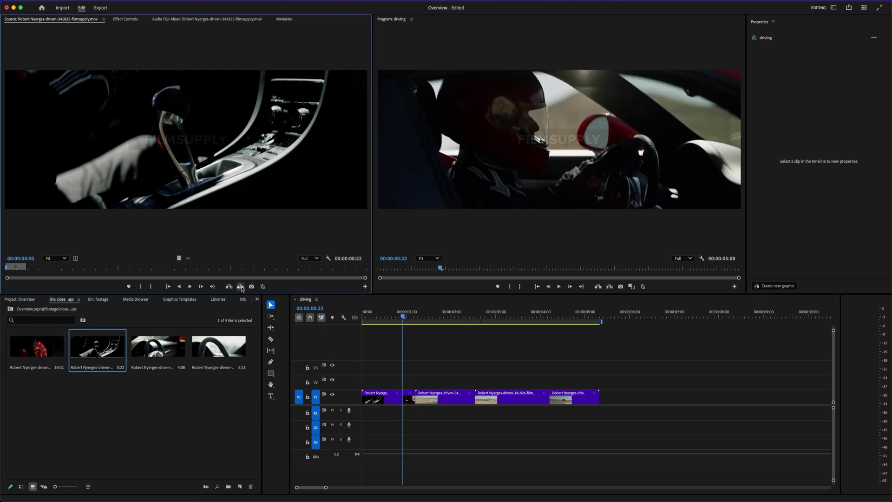
click(461, 374)
key(super+z)
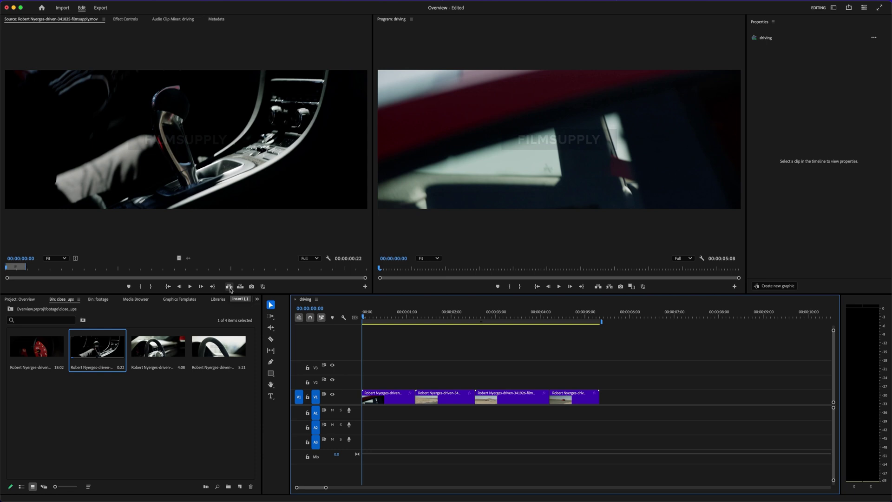
- Insert the 22-frame gear-shift clip at 00:00:00:00 again and play the new opening
click(230, 287)
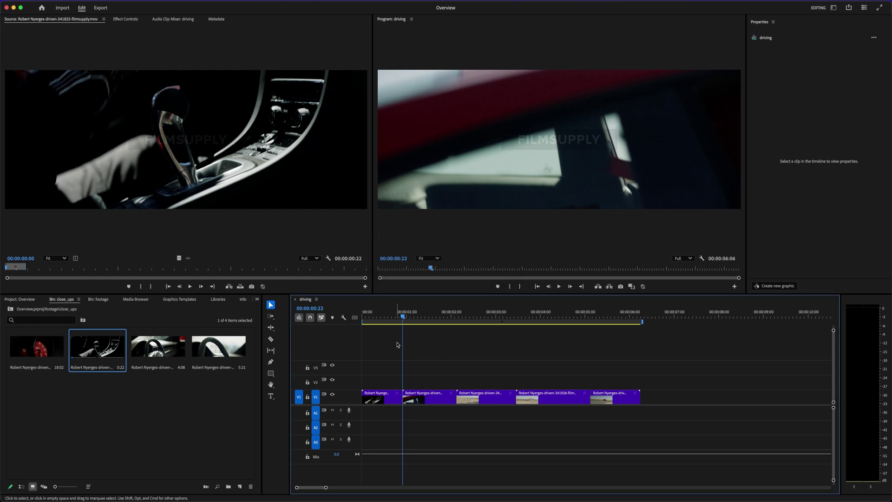
key(Home)
key(space)
key(minus)
key(equal)
key(Home)
key(space)
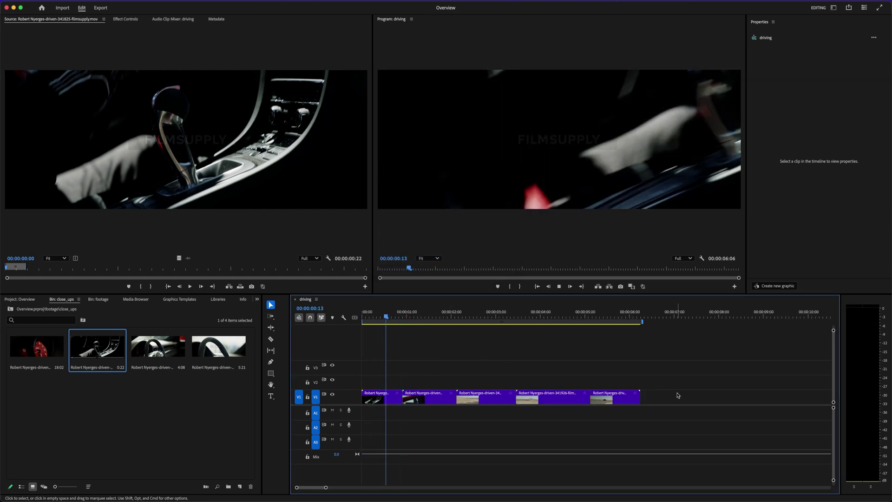
- Shift the four clips after the opening shot six frames earlier
key(space)
drag(716, 383, 404, 411)
key(=)
drag(495, 403, 474, 402)
click(466, 368)
drag(417, 317, 301, 339)
key(-)
key(-)
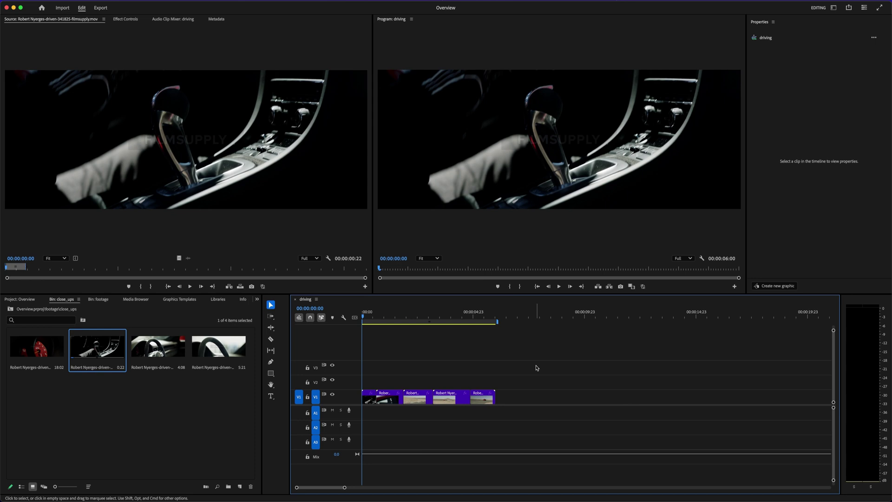
- Play the sequence from the start to check the shifted clips
key(equal)
key(space)
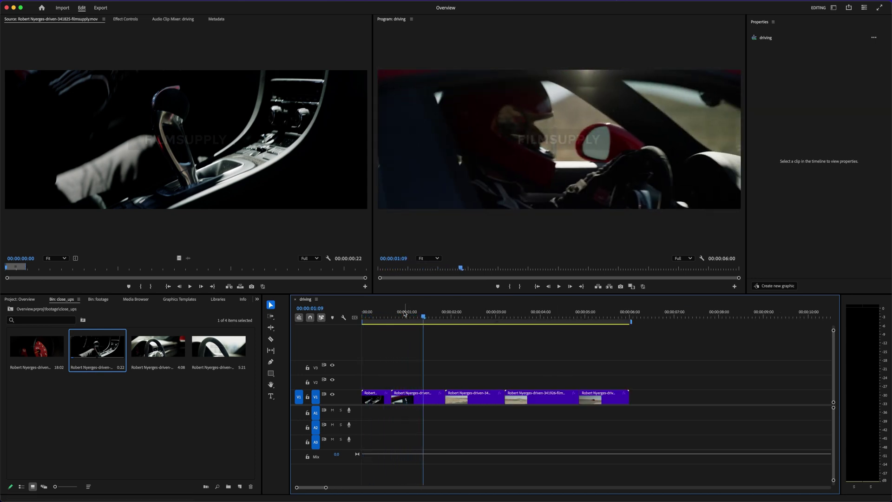
key(Home)
key(equal)
key(space)
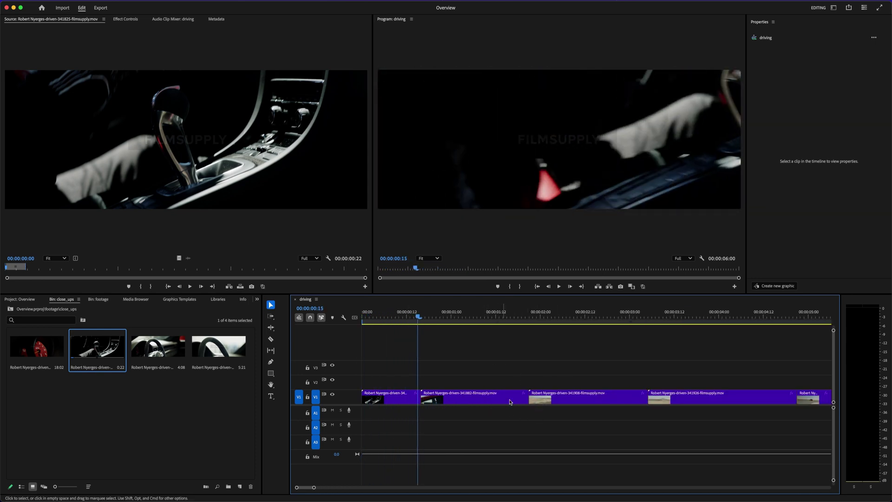
key(minus)
- Move the last four clips one frame left to close the 1-frame gap
drag(678, 381, 395, 411)
key(equal)
key(equal)
drag(507, 395, 499, 397)
key(Home)
key(space)
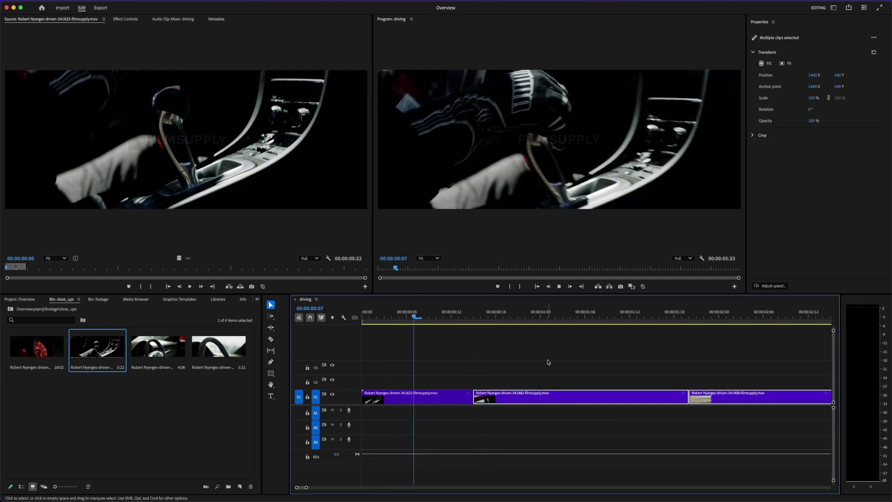
key(minus)
key(minus)
key(space)
- Review the cuts from 00:00:00:15 through 00:00:04:20 and save the project
click(561, 362)
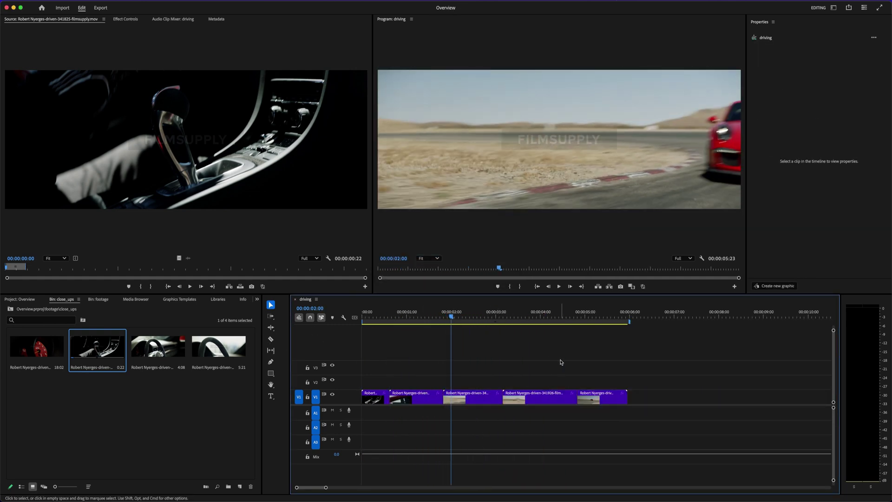
key(Up)
key(Up)
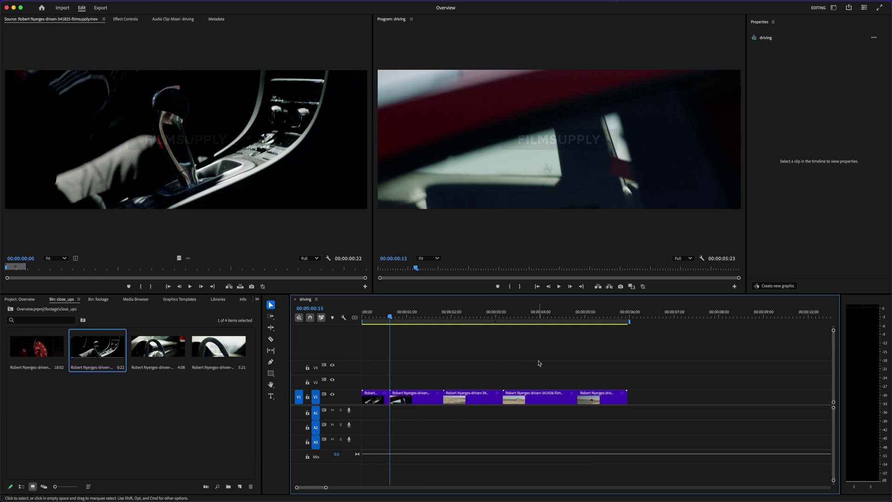
key(space)
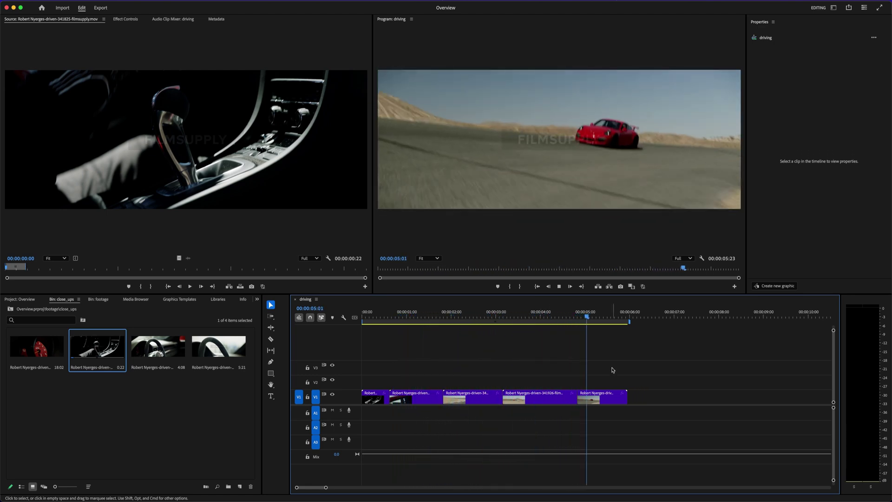
key(space)
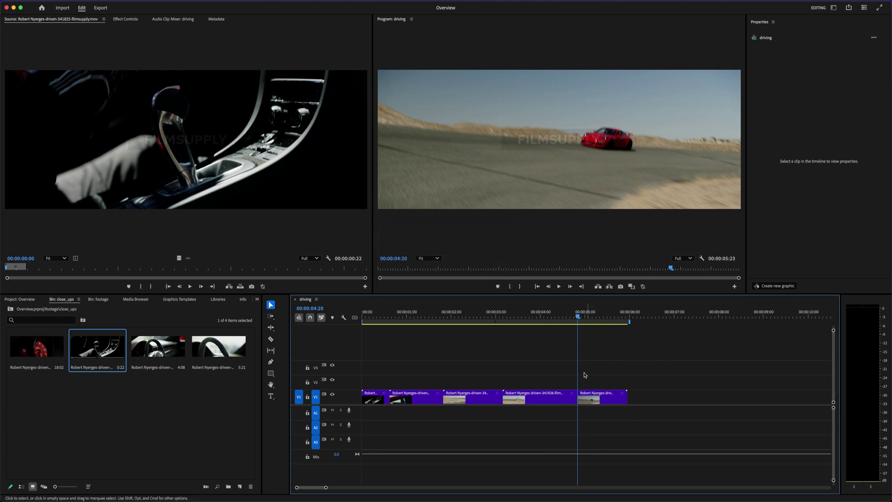
click(556, 317)
key(space)
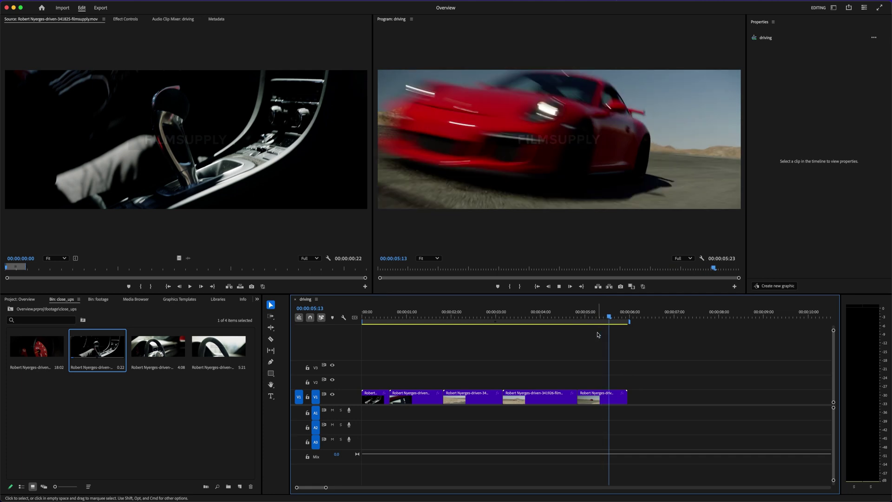
key(super+s)
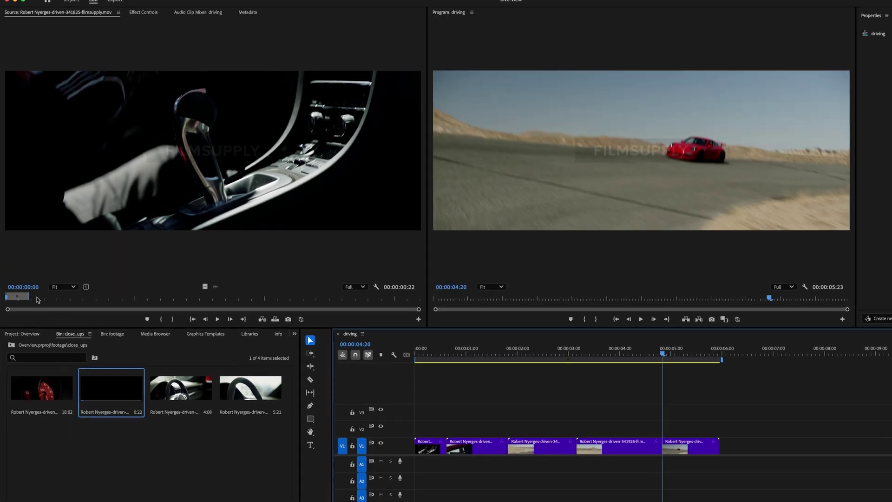
drag(31, 269, 26, 269)
- Set Mark Out at 00:00:02:09 and Mark In at 00:00:01:20 on the gear-shift close-up
drag(38, 371, 37, 371)
click(276, 390)
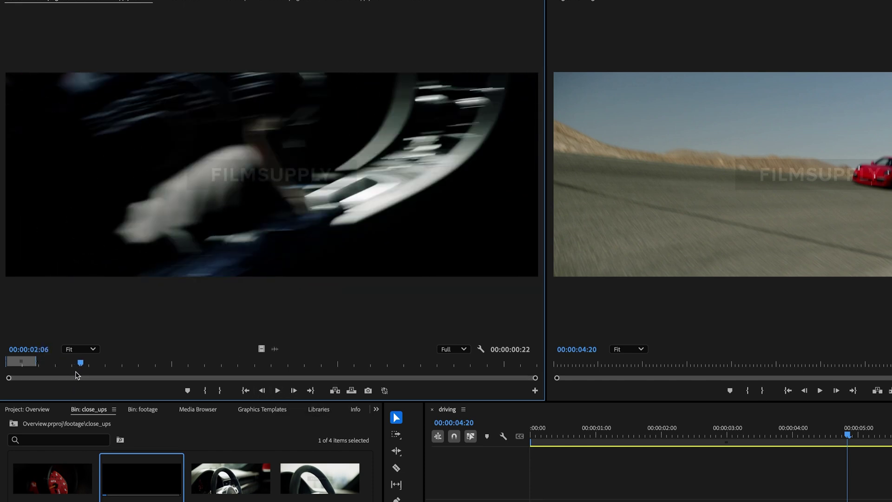
key(Right)
key(Right)
key(Right)
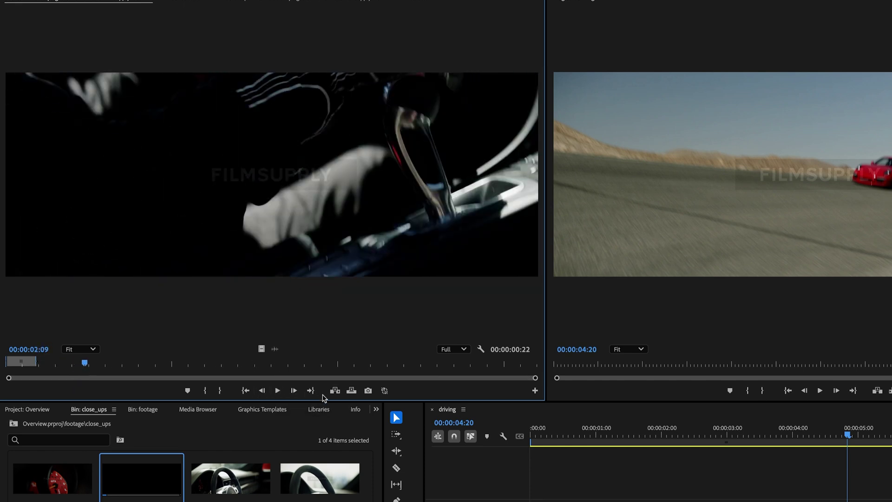
click(221, 391)
key(space)
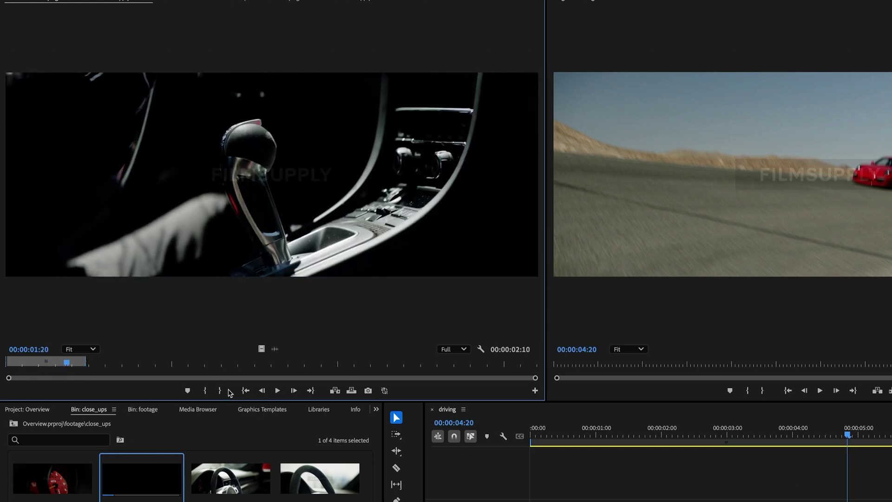
click(205, 390)
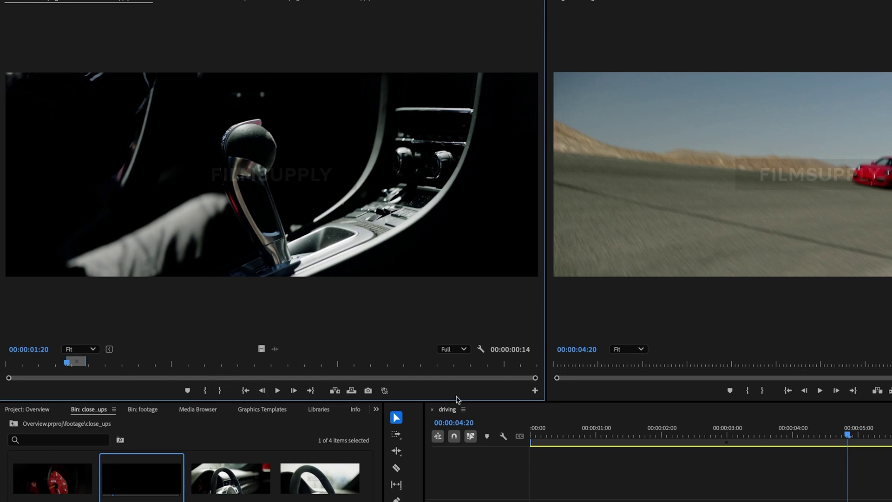
- Cmd-drag the 14-frame gear-shift range onto V1 at 00:00:04:20 as an insert, then save
drag(277, 196, 658, 428)
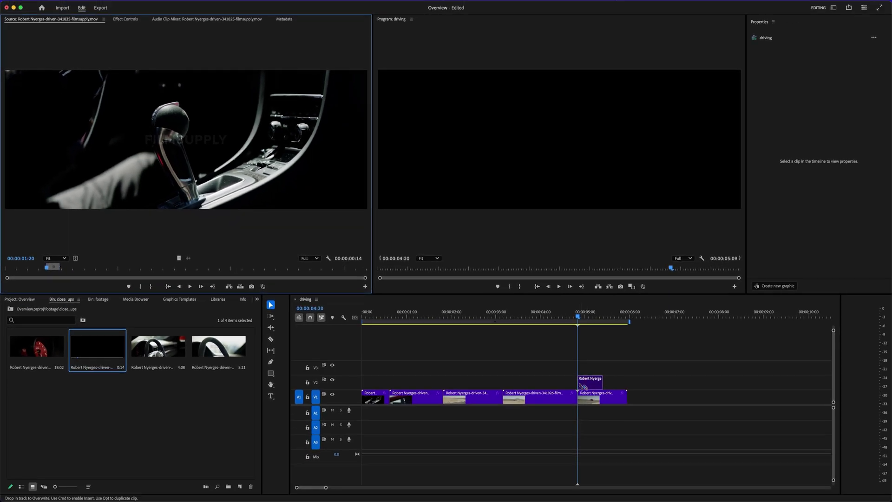
drag(584, 386, 584, 401)
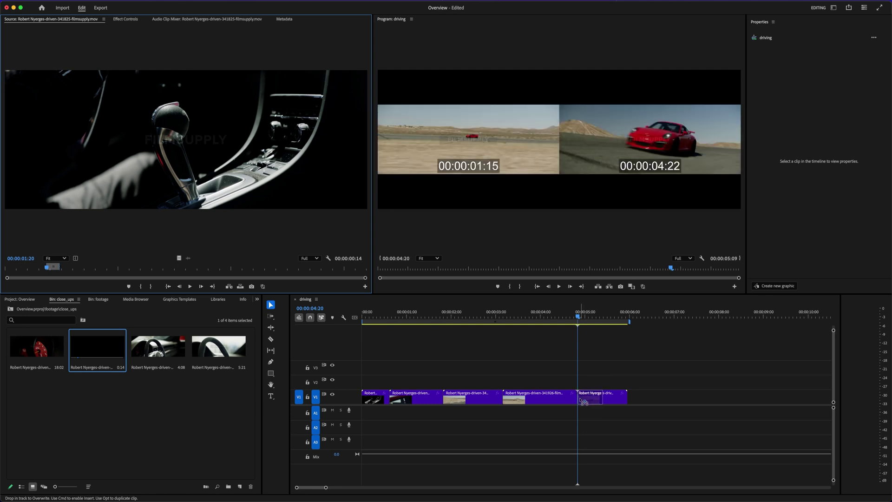
key(super)
mouse_move(584, 401)
mouse_down()
mouse_move(594, 401)
mouse_move(581, 403)
mouse_up()
key(=)
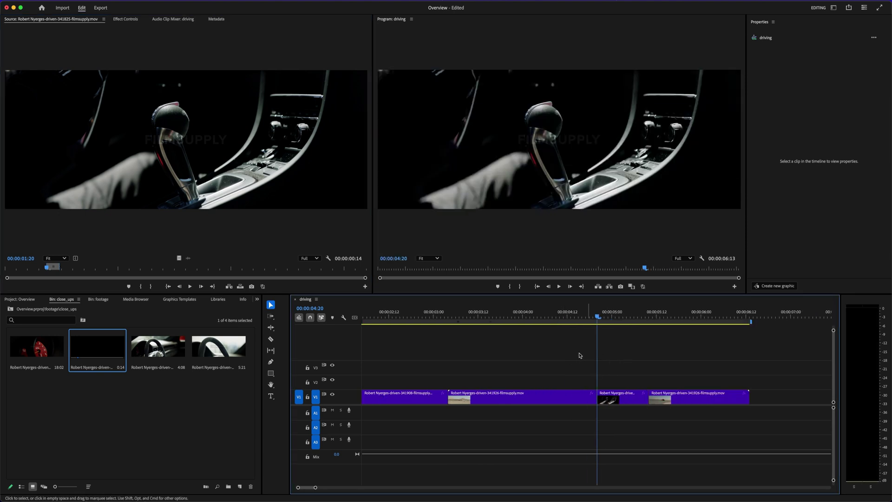
key(-)
key(super+s)
click(34, 352)
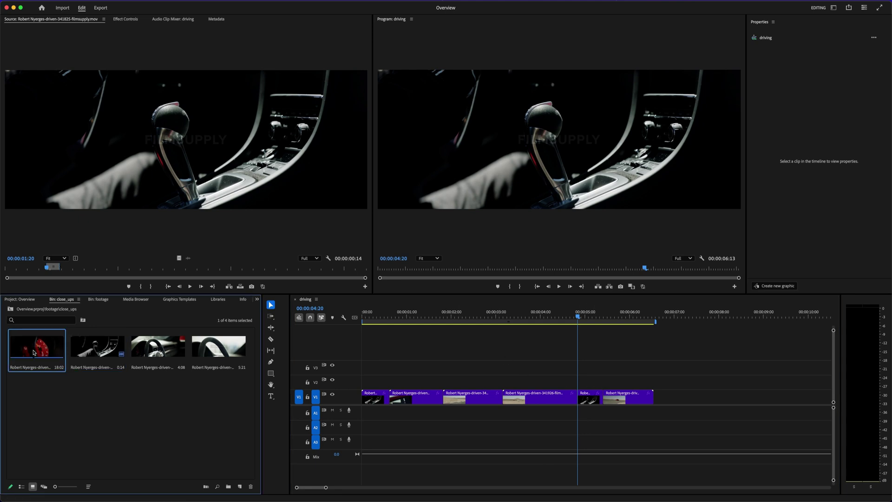
- Mark an 18-frame range of the red tachometer clip starting at 00:00:09:00
double_click(33, 352)
click(153, 268)
drag(154, 269, 184, 272)
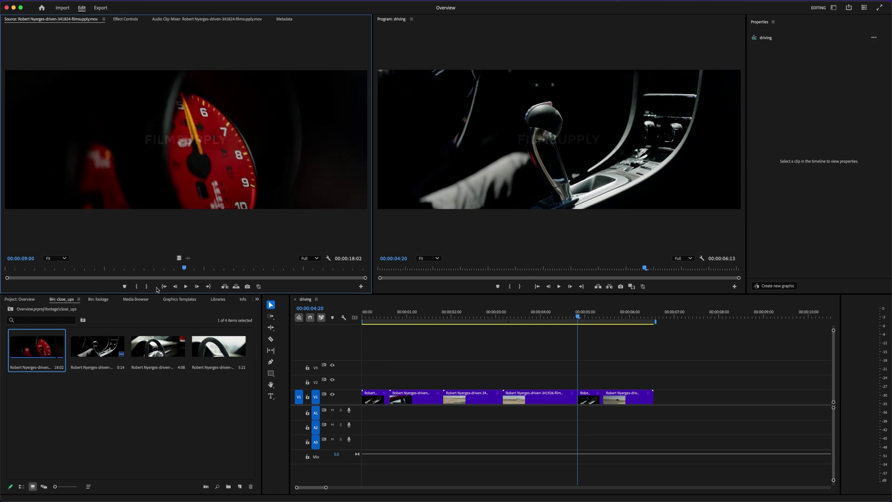
click(137, 287)
click(189, 287)
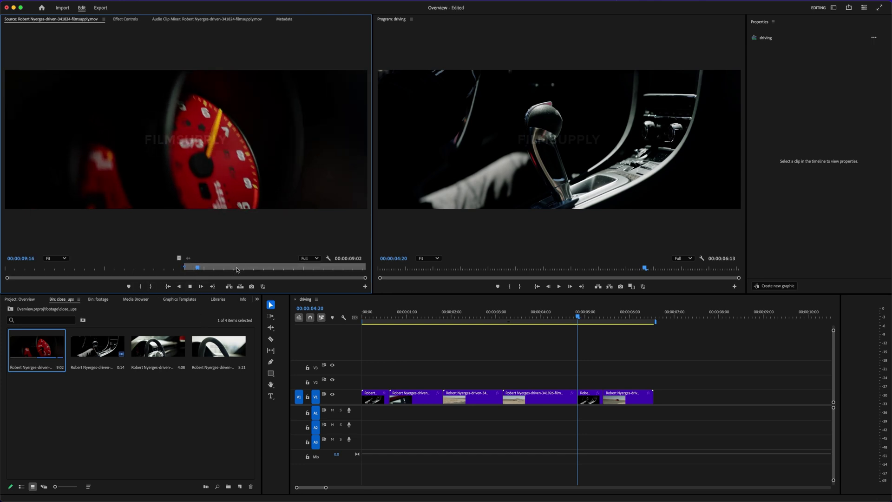
click(151, 287)
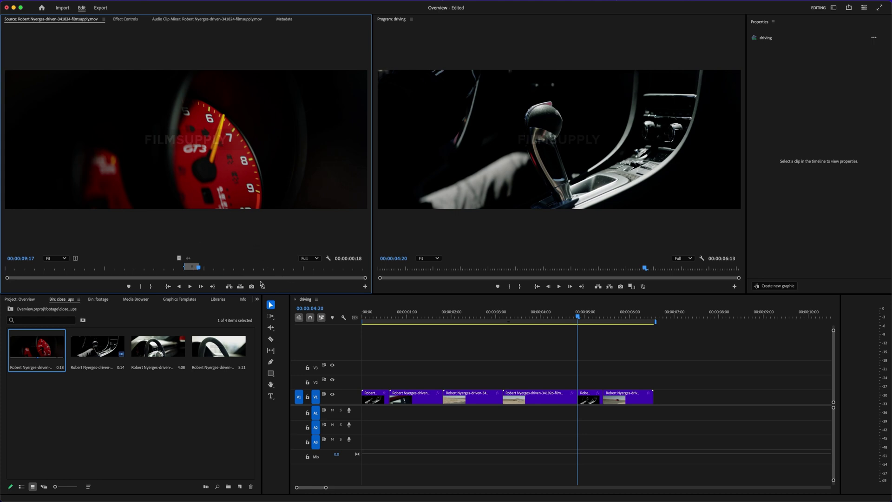
- Insert the tachometer shot at 00:00:04:20 and play back the sequence
click(229, 286)
click(667, 364)
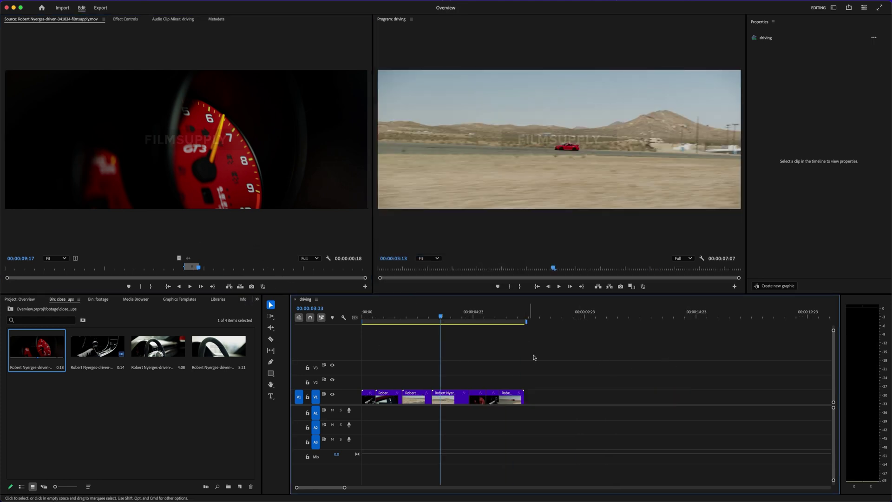
key(space)
key(=)
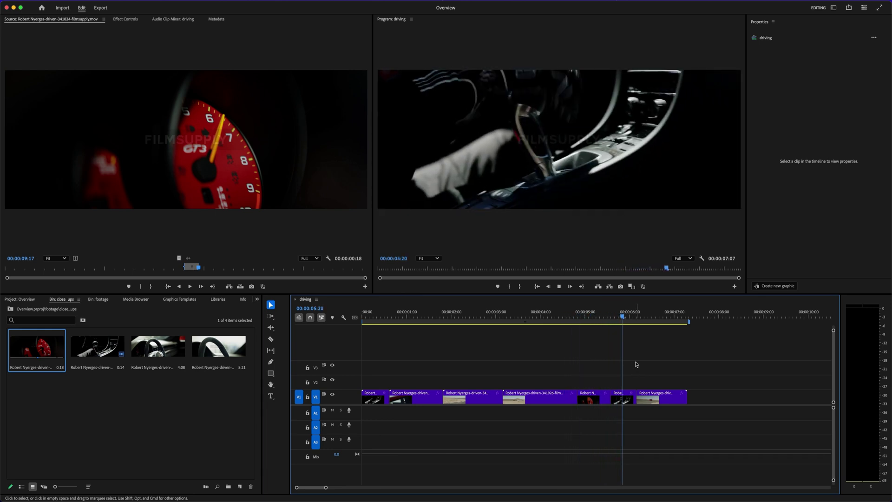
- Play the sequence from about 00:00:03:04 to 00:00:04:11 to locate the gap
drag(599, 317, 503, 327)
key(=)
key(space)
key(-)
key(space)
- Drag the red-gauge clip and later clips left to close the gap, then review
click(590, 397)
key(=)
drag(667, 394, 635, 395)
click(655, 366)
key(space)
key(-)
key(=)
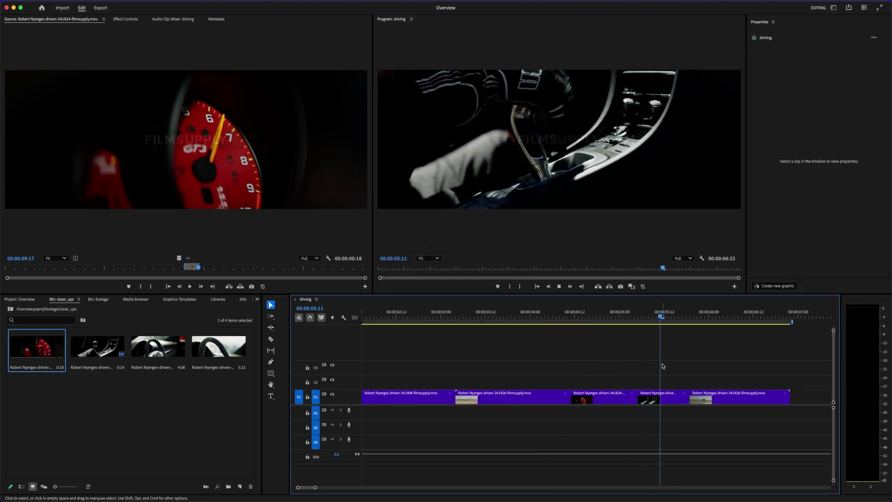
key(Up)
key(Up)
- Ripple-trim the fourth clip's start by four frames with the Ripple Edit tool
key(b)
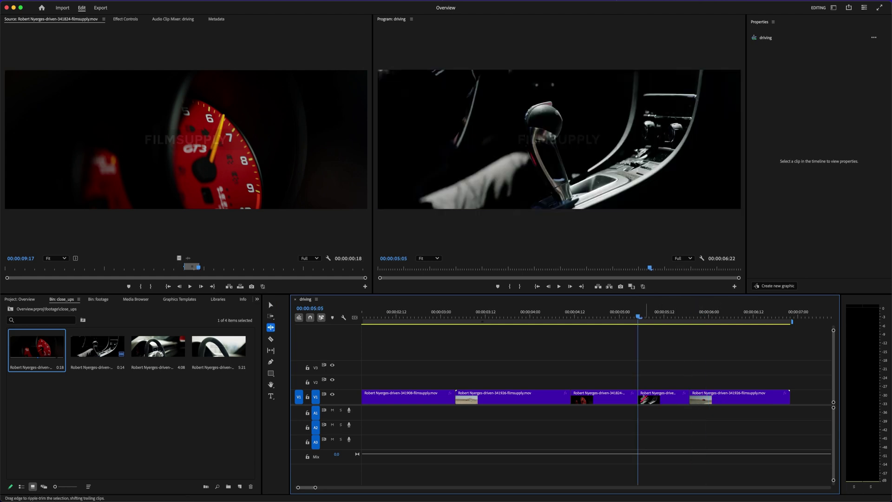
drag(640, 398, 628, 399)
key(v)
click(616, 318)
key(-)
key(-)
key(space)
key(=)
key(=)
- Nudge the last clip into place and replay from 00:00:05:12 to check the cut
drag(678, 400, 655, 397)
click(667, 372)
click(609, 317)
key(space)
key(-)
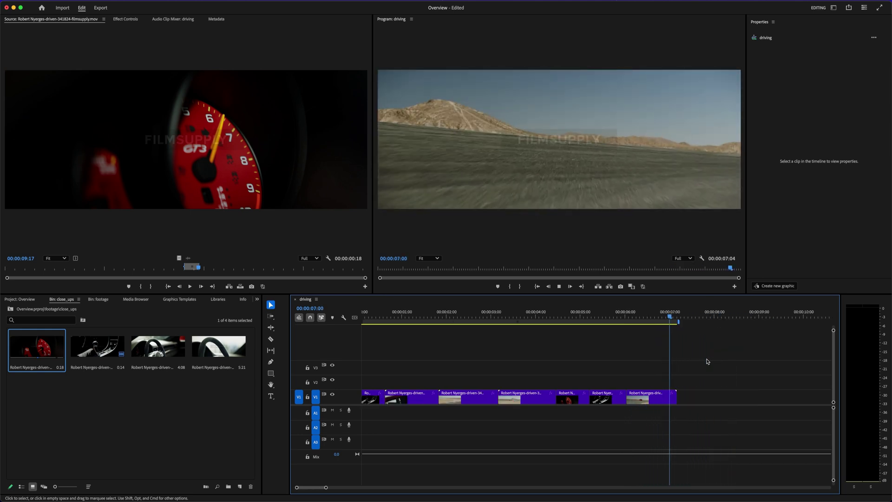
drag(627, 320, 362, 320)
key(-)
key(-)
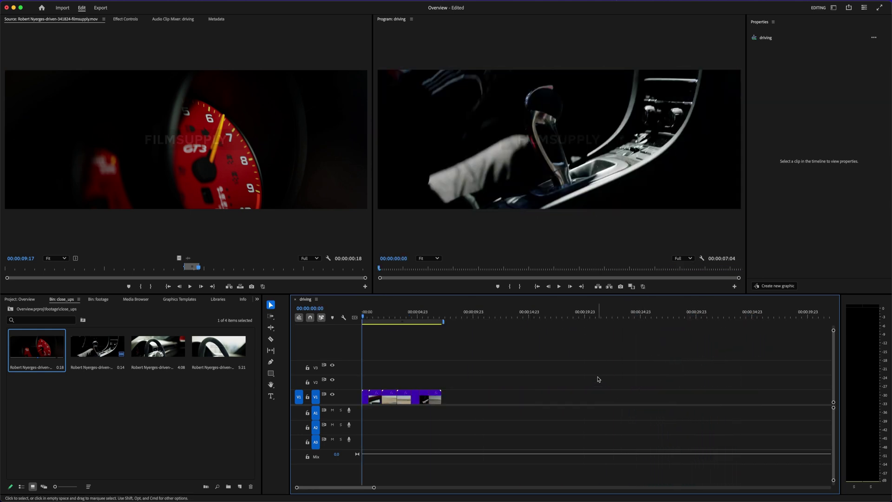
- Play back the tightened 00:00:07:04 driving cut from the start and save the Overview project
key(space)
key(=)
key(equal)
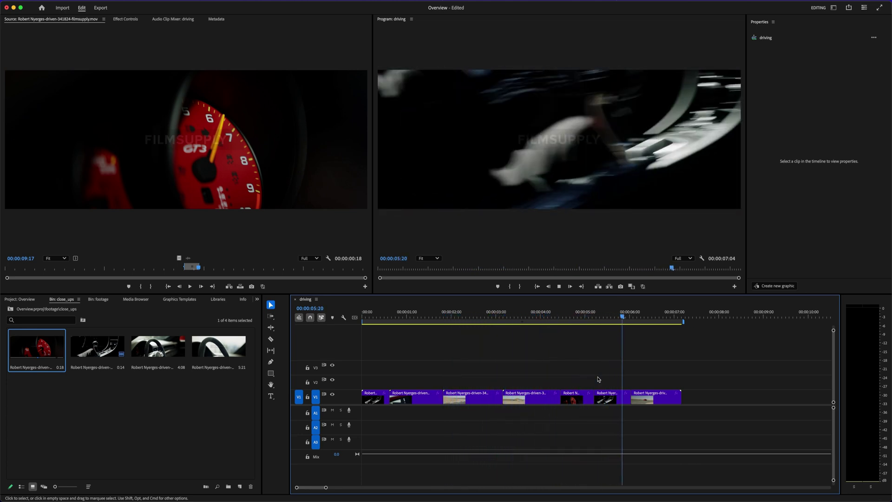
key(minus)
key(minus)
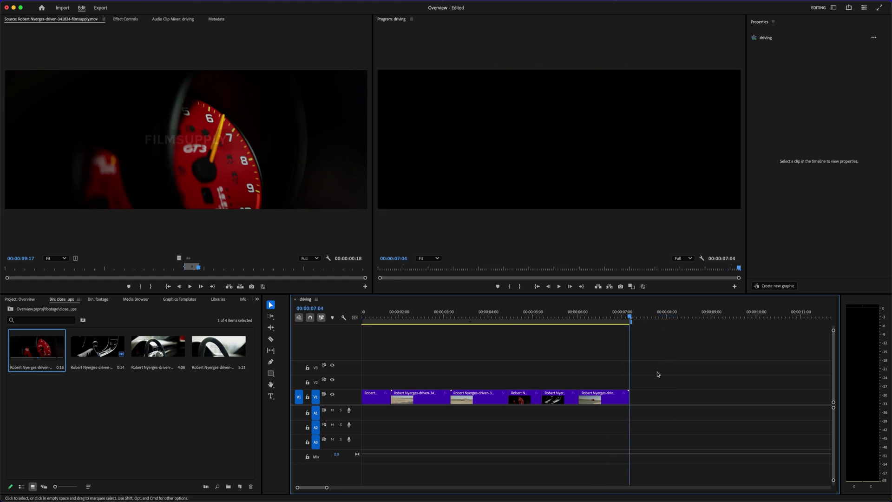
key(minus)
key(Home)
key(super+s)
key(equal)
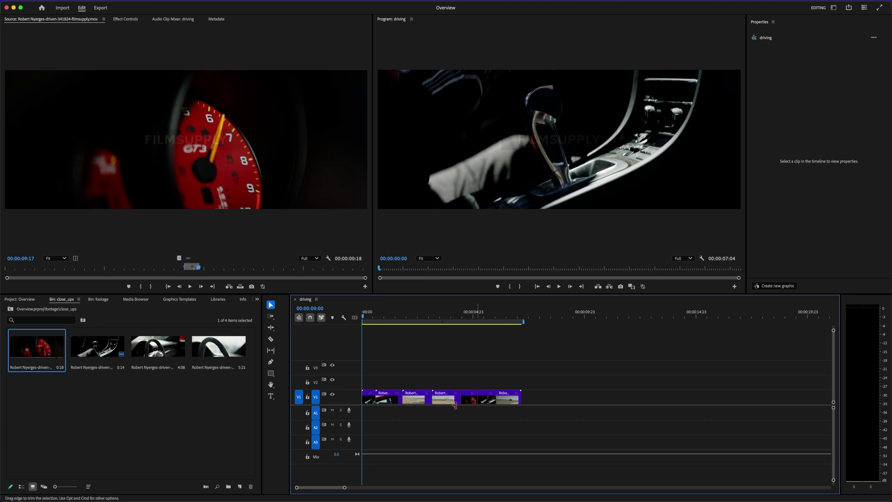
- Import the music folder and place ES_Wild Rooster - Tiger on audio track A1
click(33, 301)
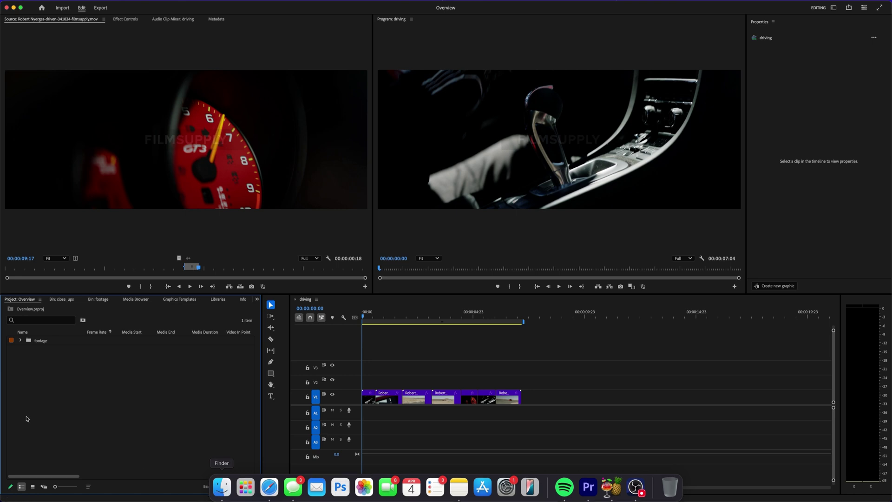
key(super+Tab)
drag(9, 260, 89, 385)
drag(45, 358, 364, 415)
- Delete the music running past 00:00:07:04 and play the sequence with the music
click(552, 412)
key(Delete)
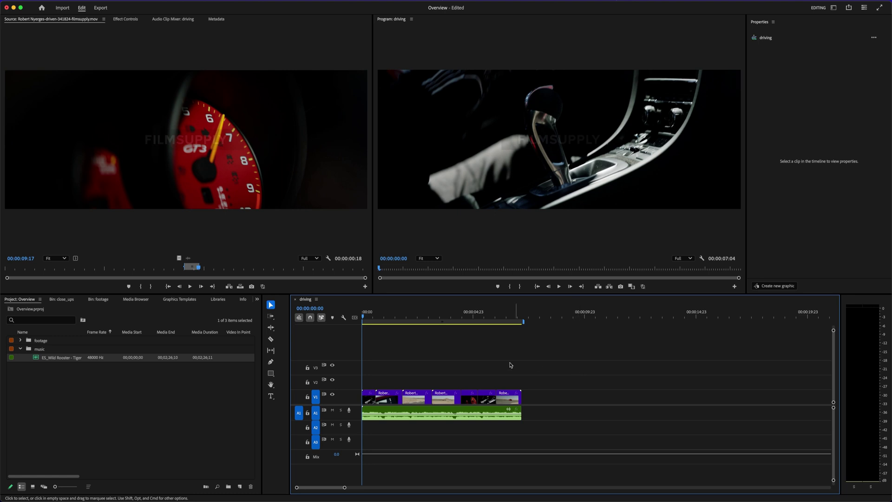
key(space)
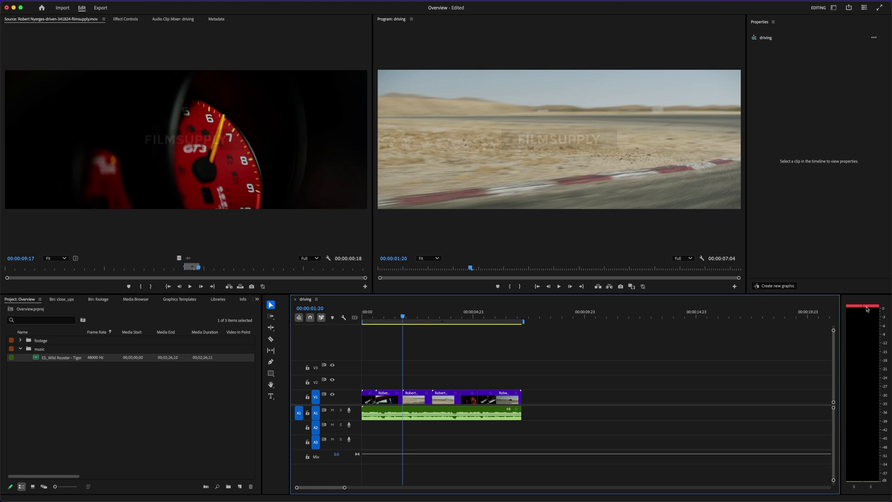
- Set the music clip's Volume Level to -5 dB in Effect Controls
click(457, 410)
click(126, 20)
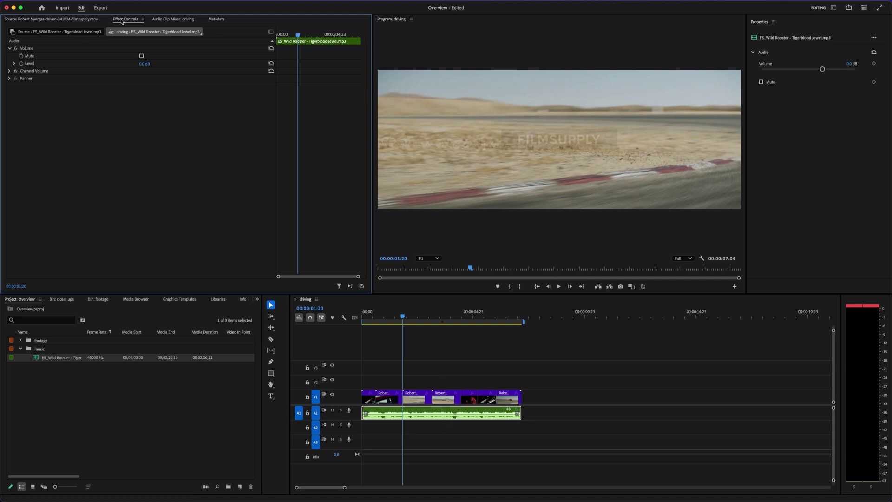
click(144, 64)
text(-5)
key(Return)
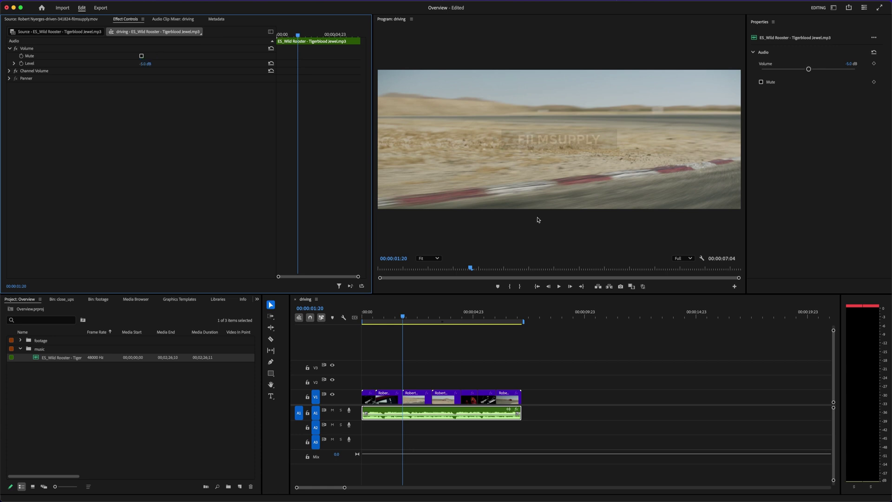
- Play the sequence from the start to check the quieter music, then save the project
click(500, 355)
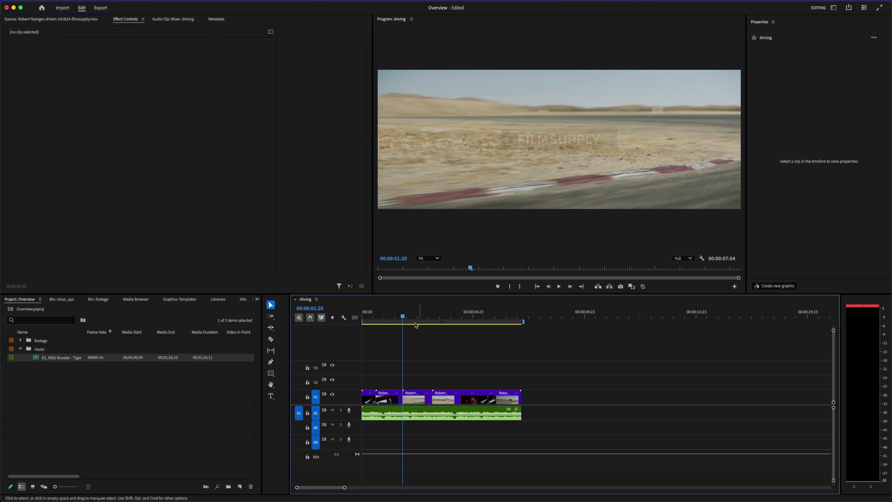
key(Home)
key(space)
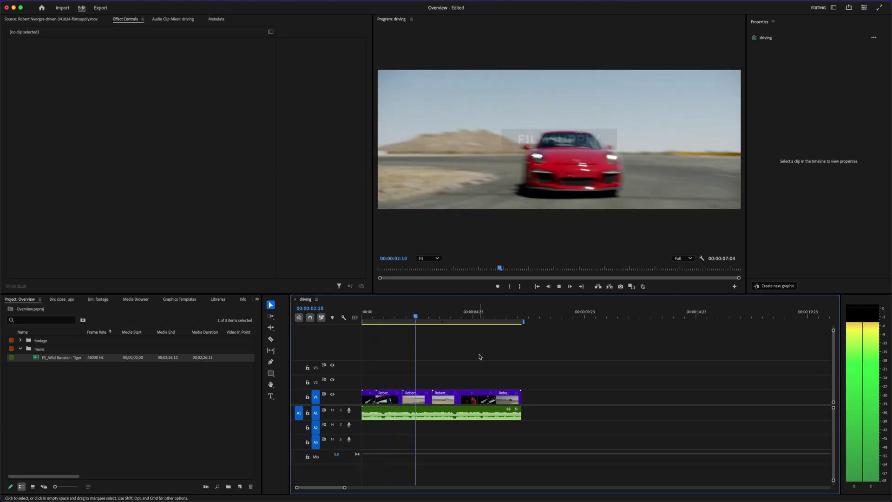
key(space)
key(XF86AudioLowerVolume)
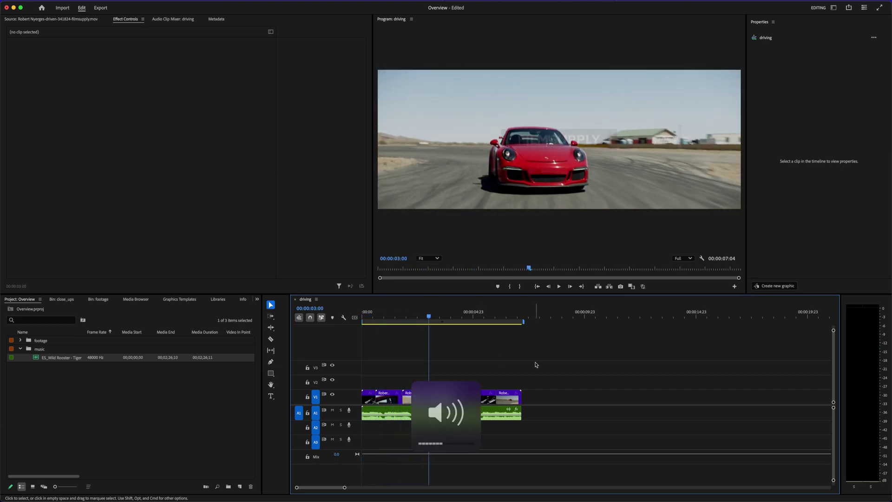
key(End)
key(super+s)
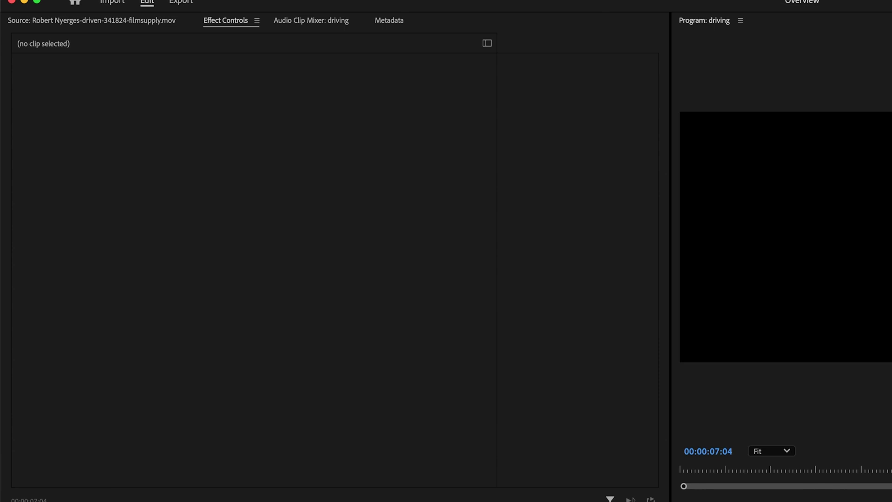
click(191, 3)
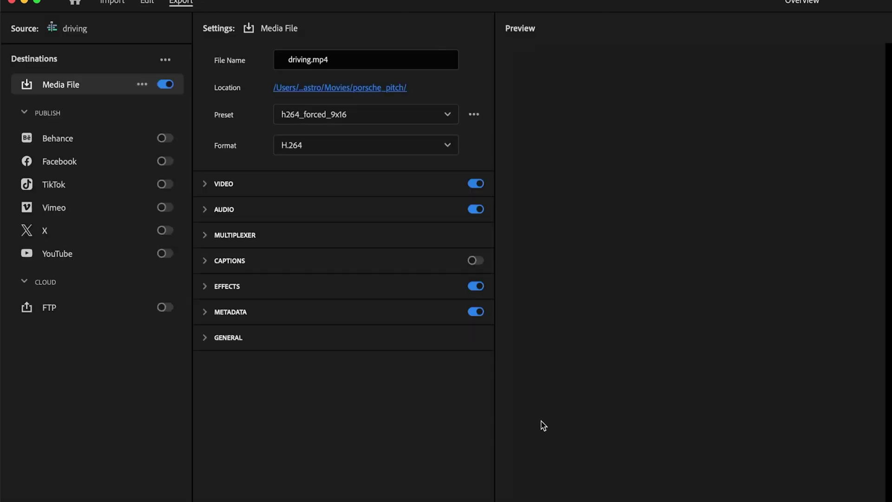
- Rename the export file to porsche_pitch.mp4 and set its location to the porsche_pitch folder
click(188, 41)
double_click(172, 41)
text(pors)
text(che)
text(_pitch)
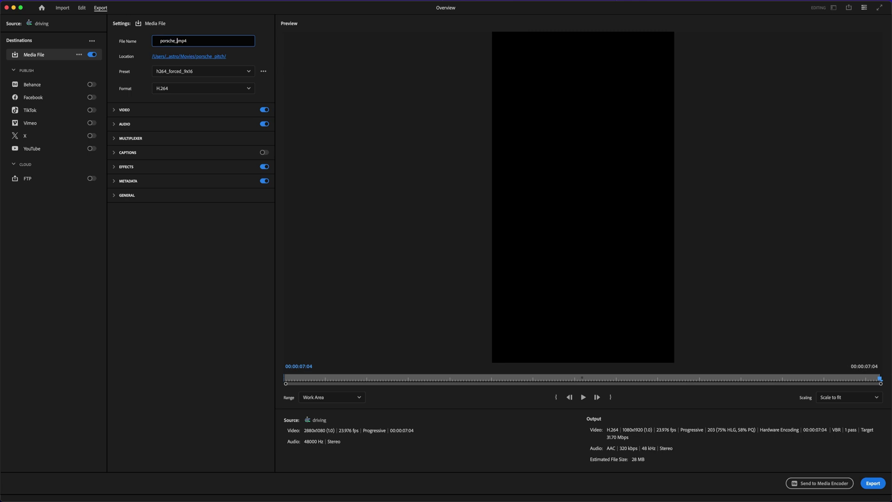
click(187, 57)
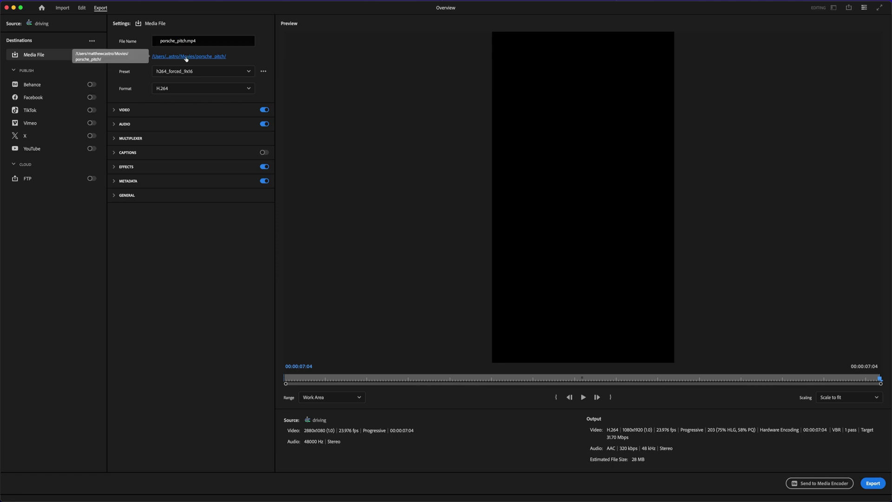
click(398, 256)
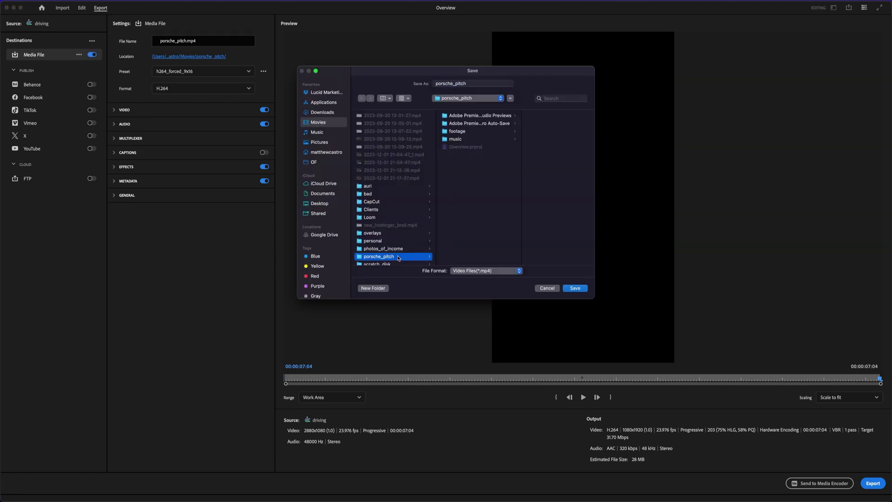
click(575, 288)
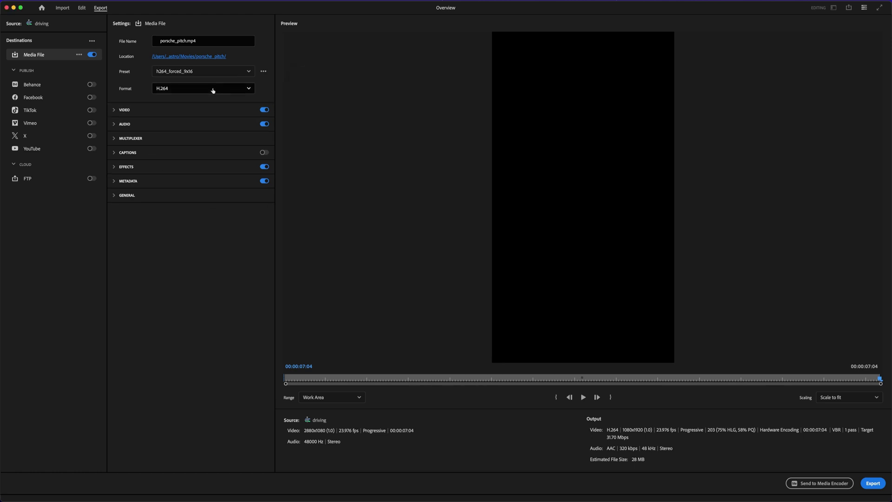
- Choose the Match Source - Adaptive High Bitrate preset and export the sequence
click(219, 72)
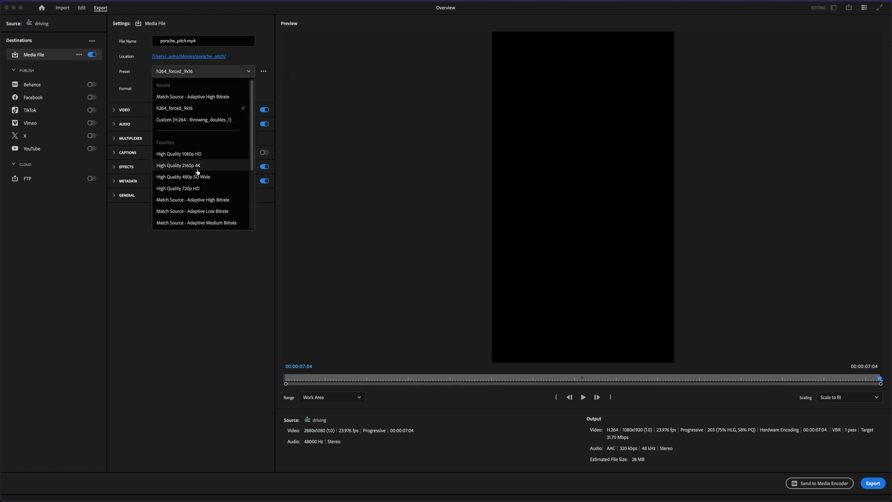
click(204, 200)
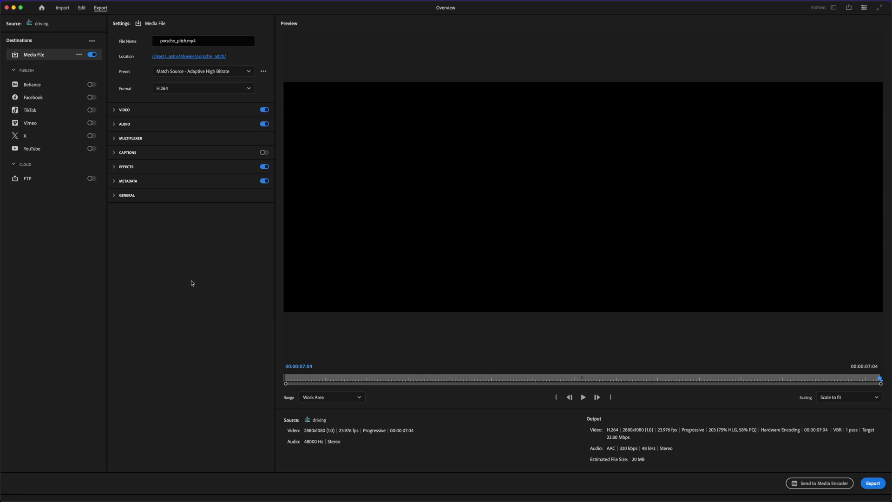
click(872, 483)
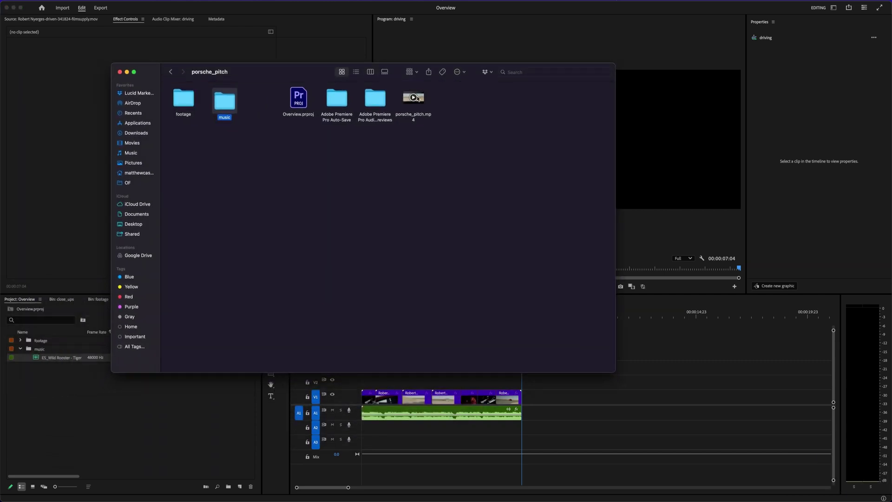
click(420, 99)
key(space)
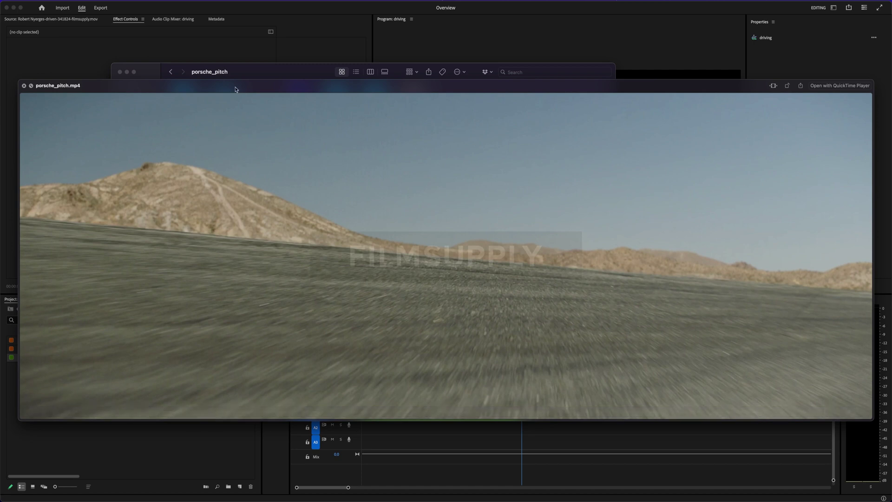
key(space)
click(368, 170)
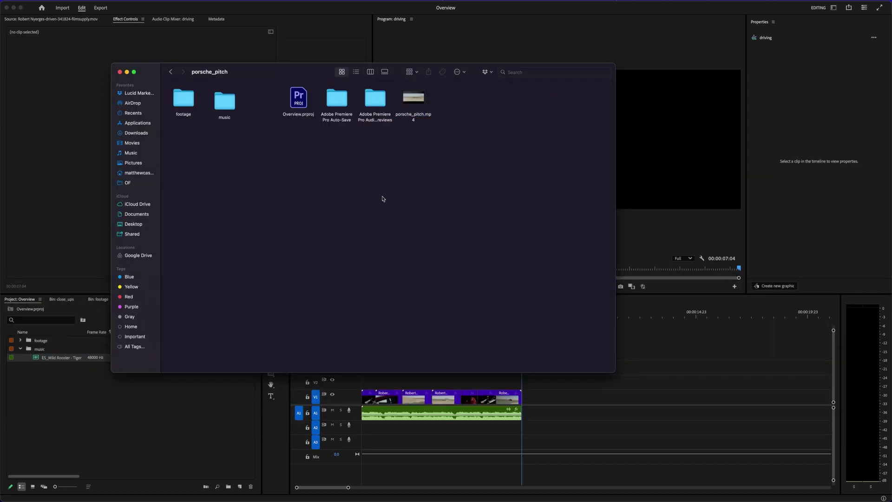